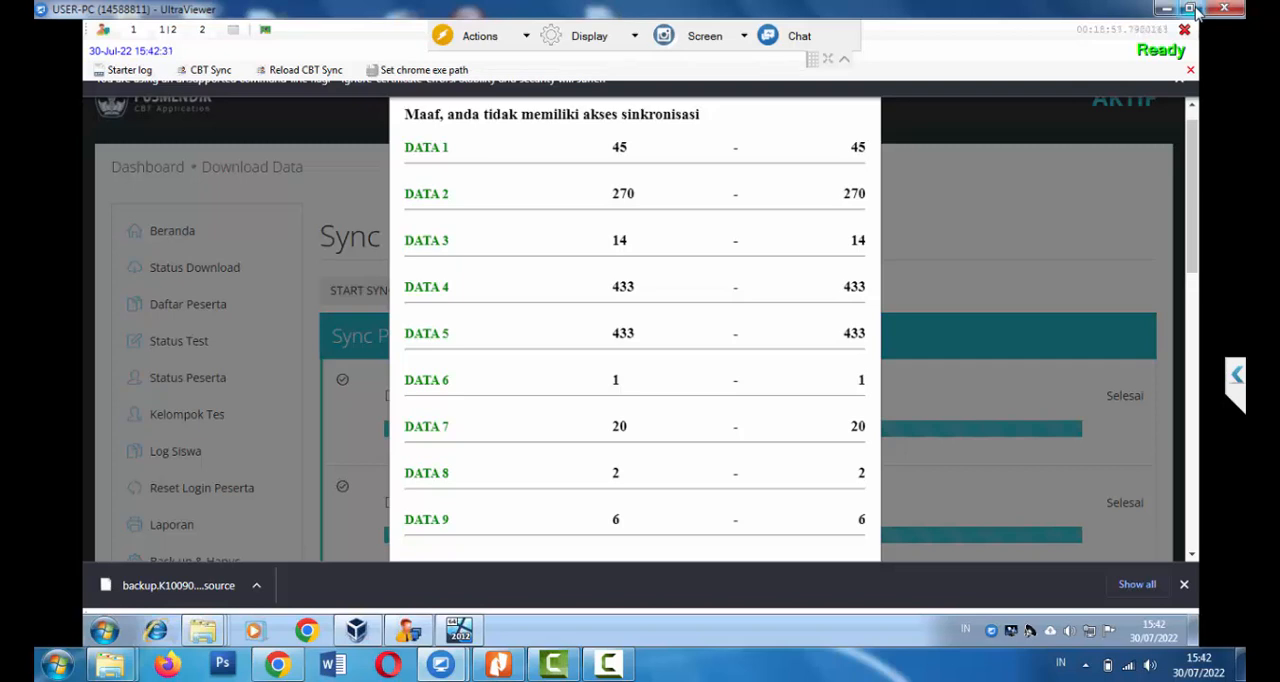
Check the sync progress of the data sets and open the participant list (Daftar Peserta)
scroll(1197, 12, "down", 1)
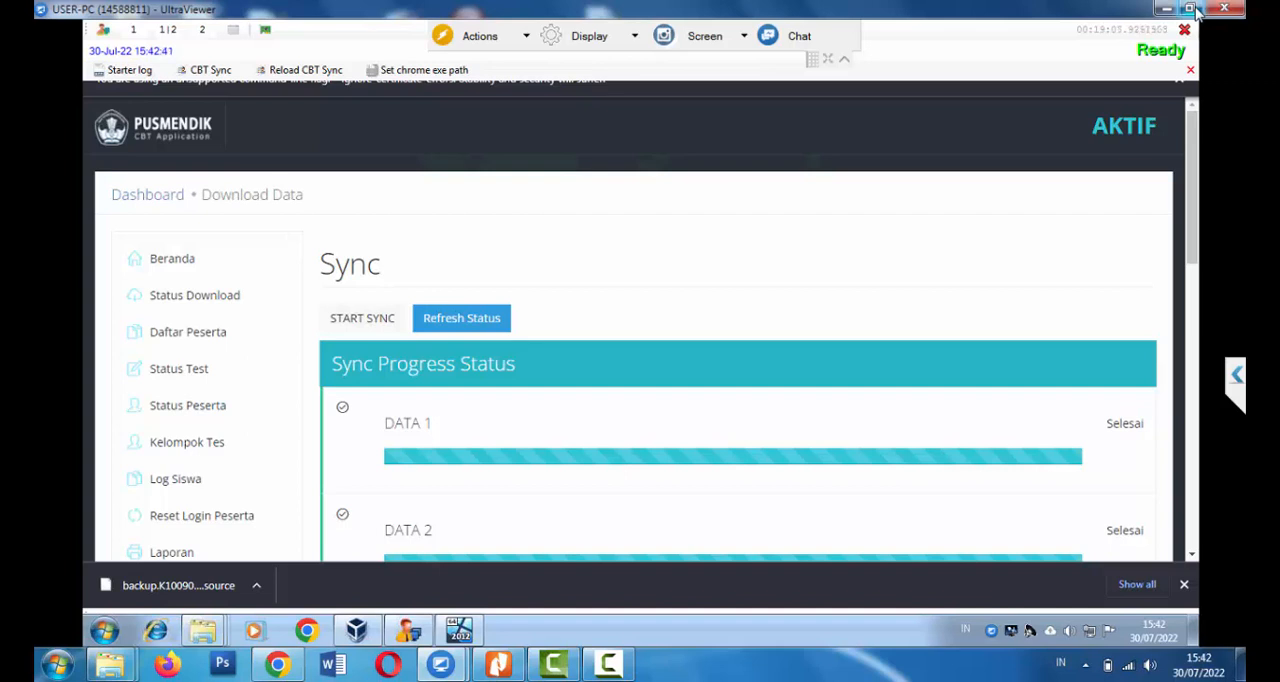
mouse_move(501, 670)
scroll(916, 246, "down", 2)
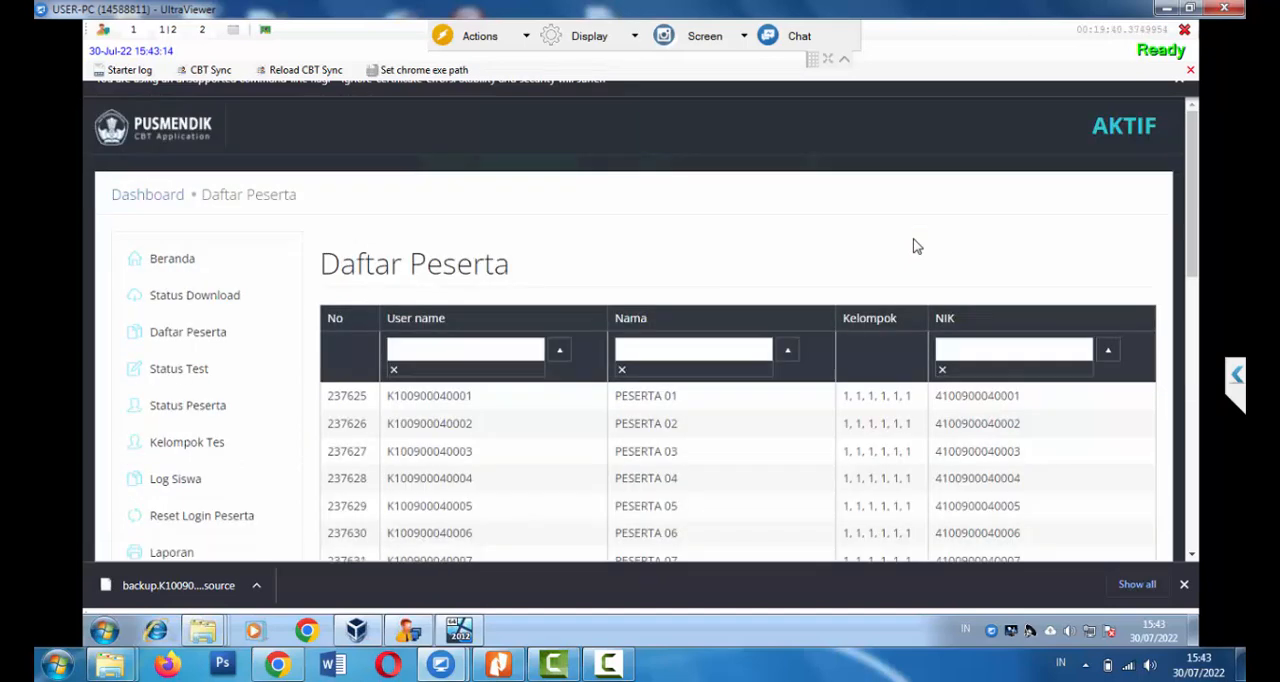
Examine the synchronized participants on both pages of the participant list
scroll(914, 246, "down", 1)
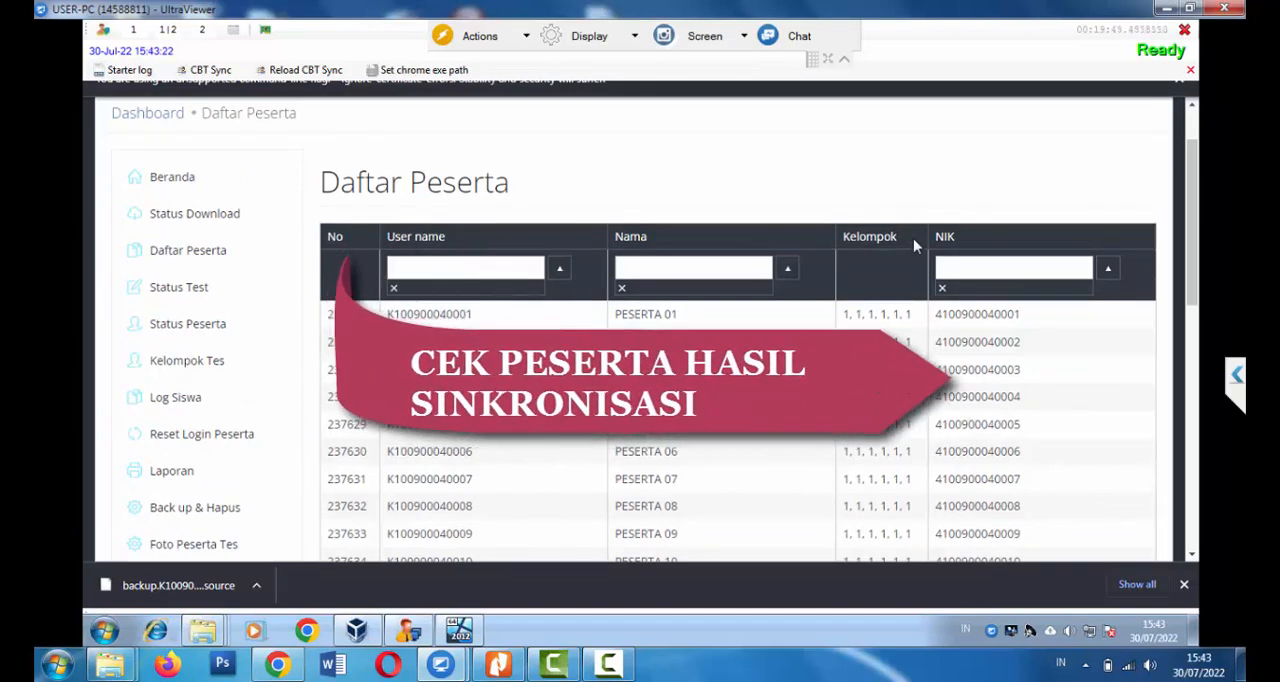
scroll(913, 245, "down", 5)
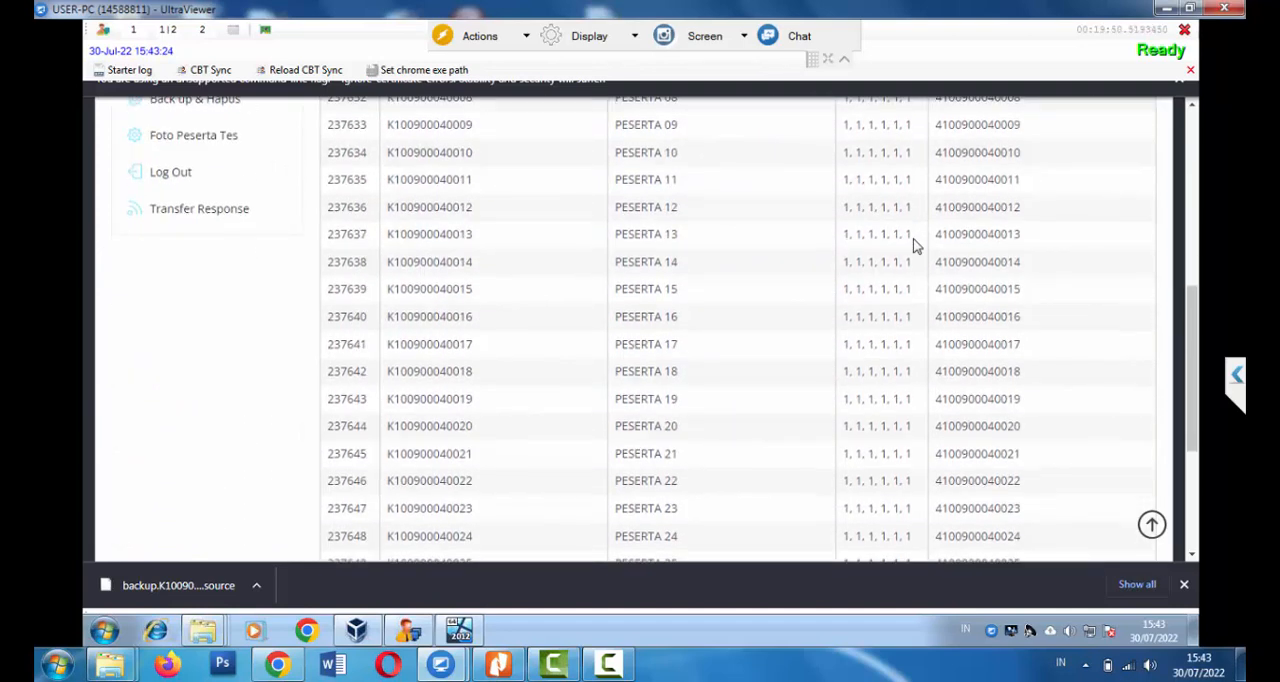
scroll(913, 245, "down", 3)
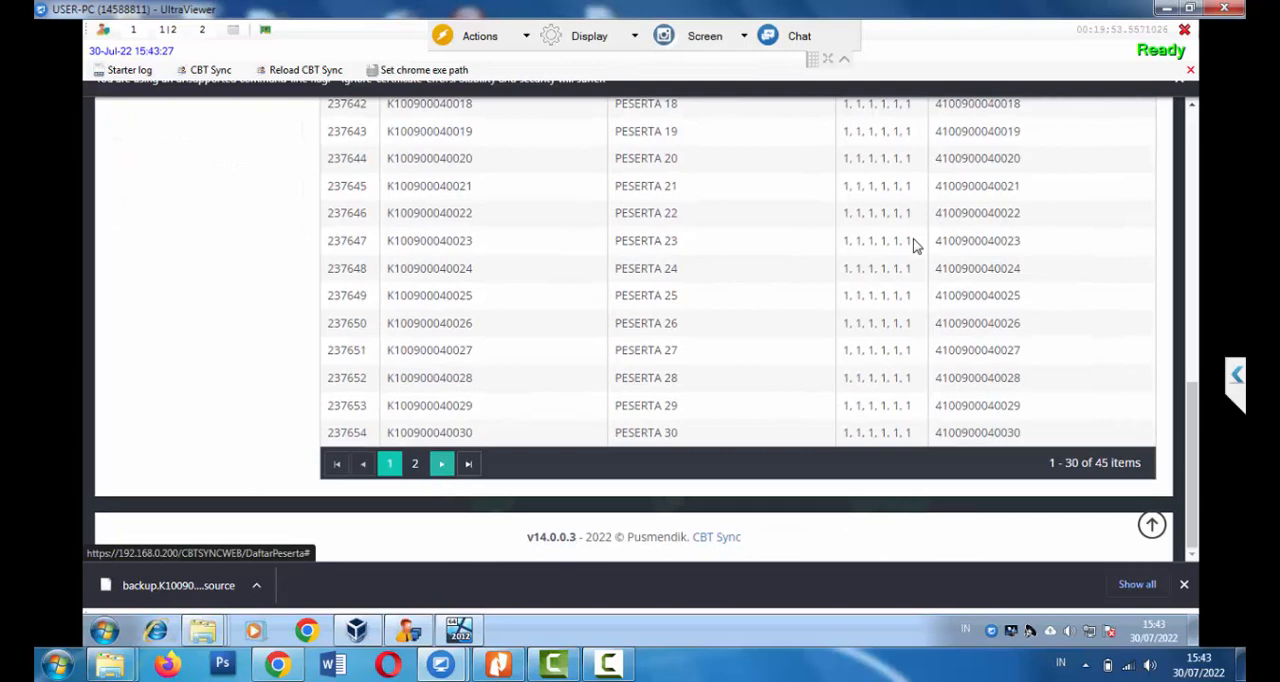
left_click(441, 463)
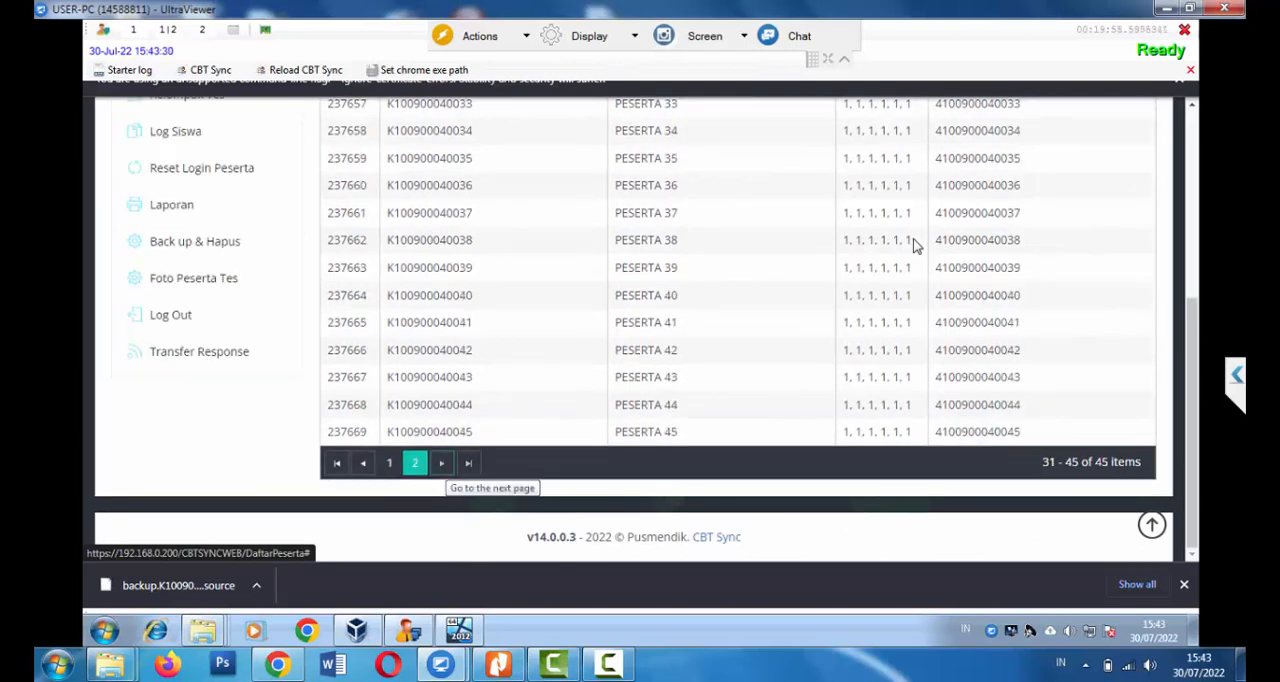
scroll(913, 245, "up", 1)
scroll(913, 245, "up", 2)
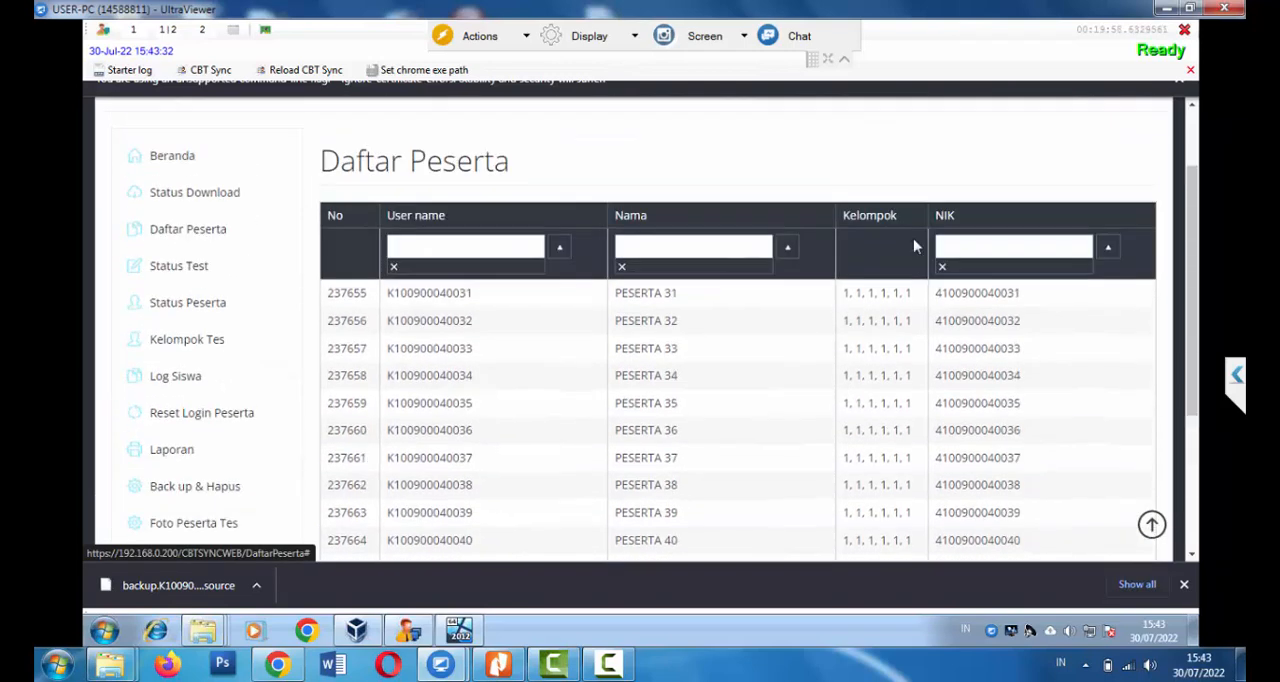
left_click(914, 246)
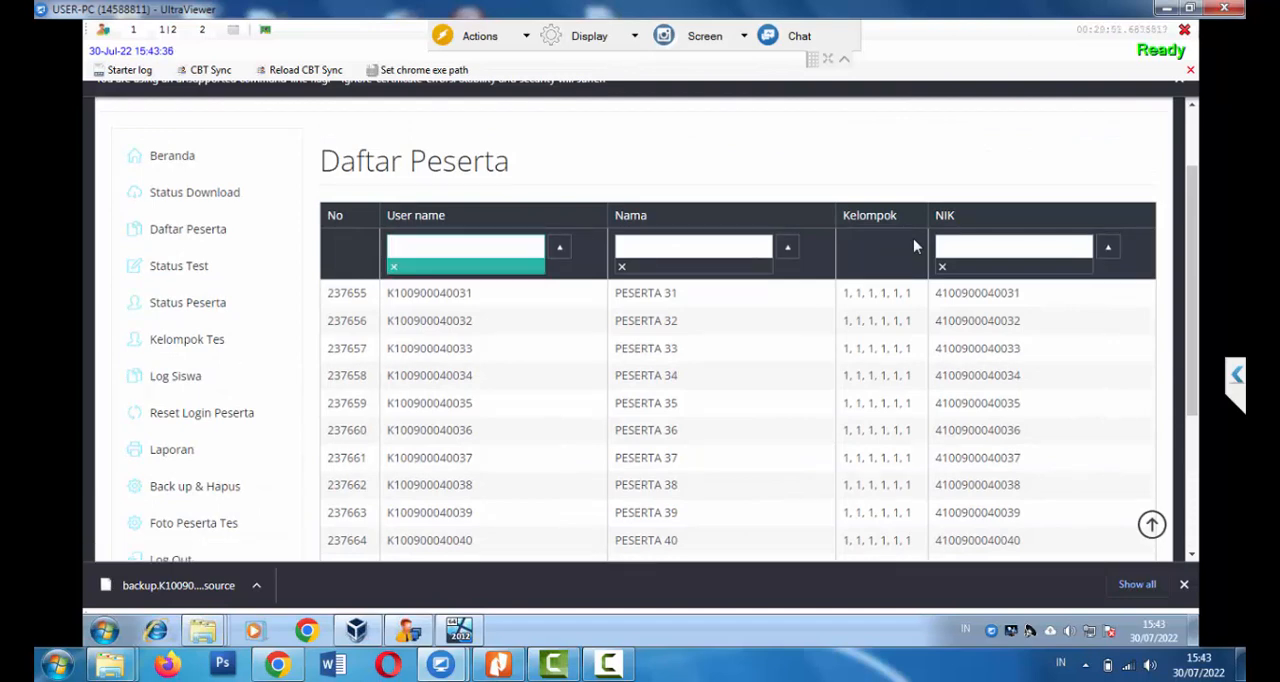
scroll(913, 245, "up", 1)
scroll(913, 245, "down", 1)
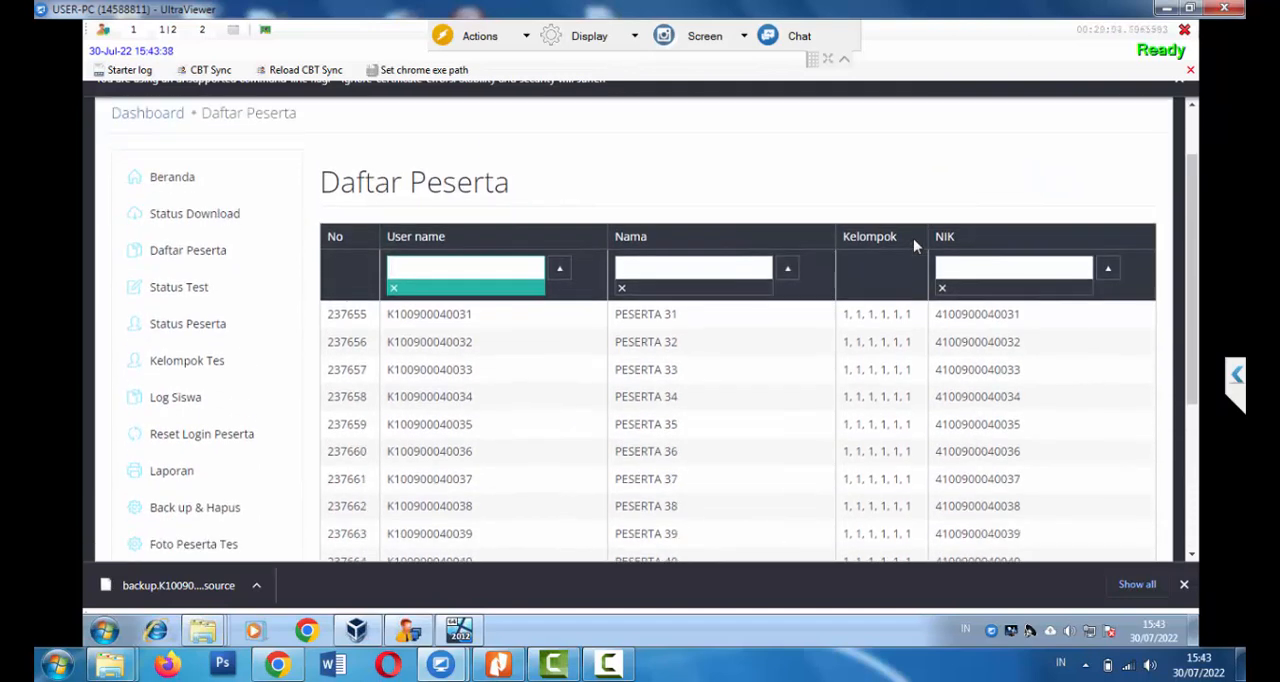
scroll(913, 245, "down", 3)
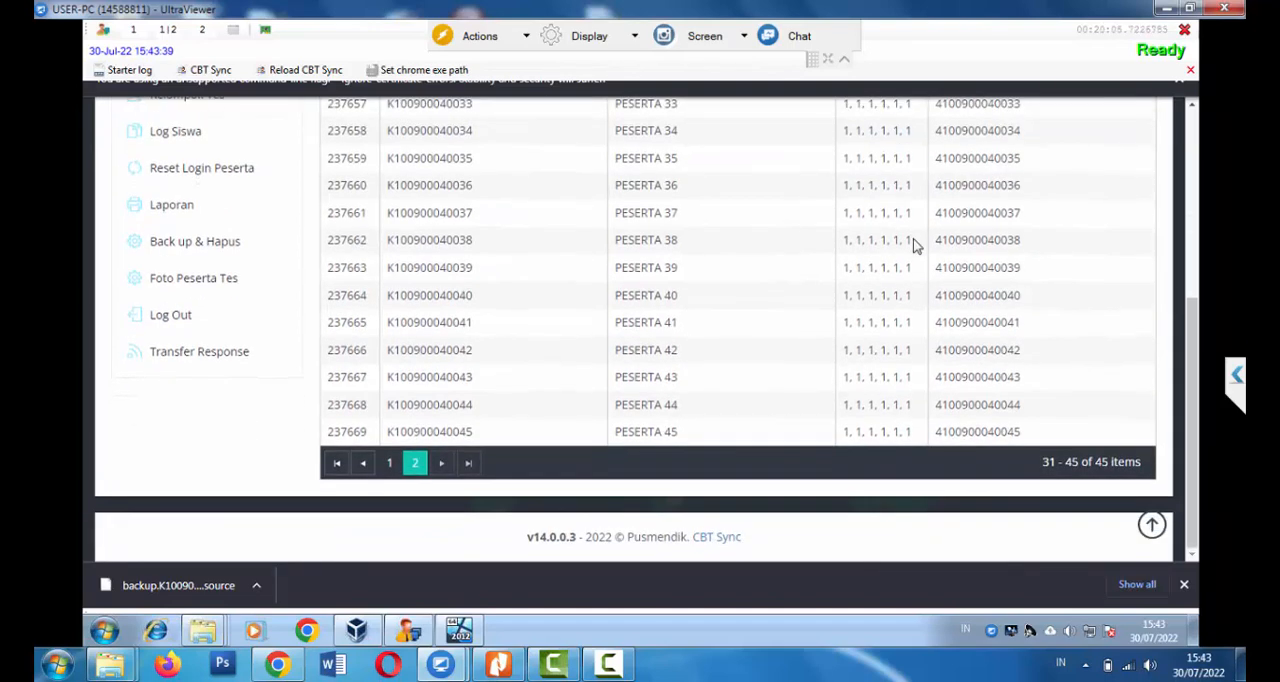
scroll(913, 245, "up", 4)
scroll(913, 245, "down", 2)
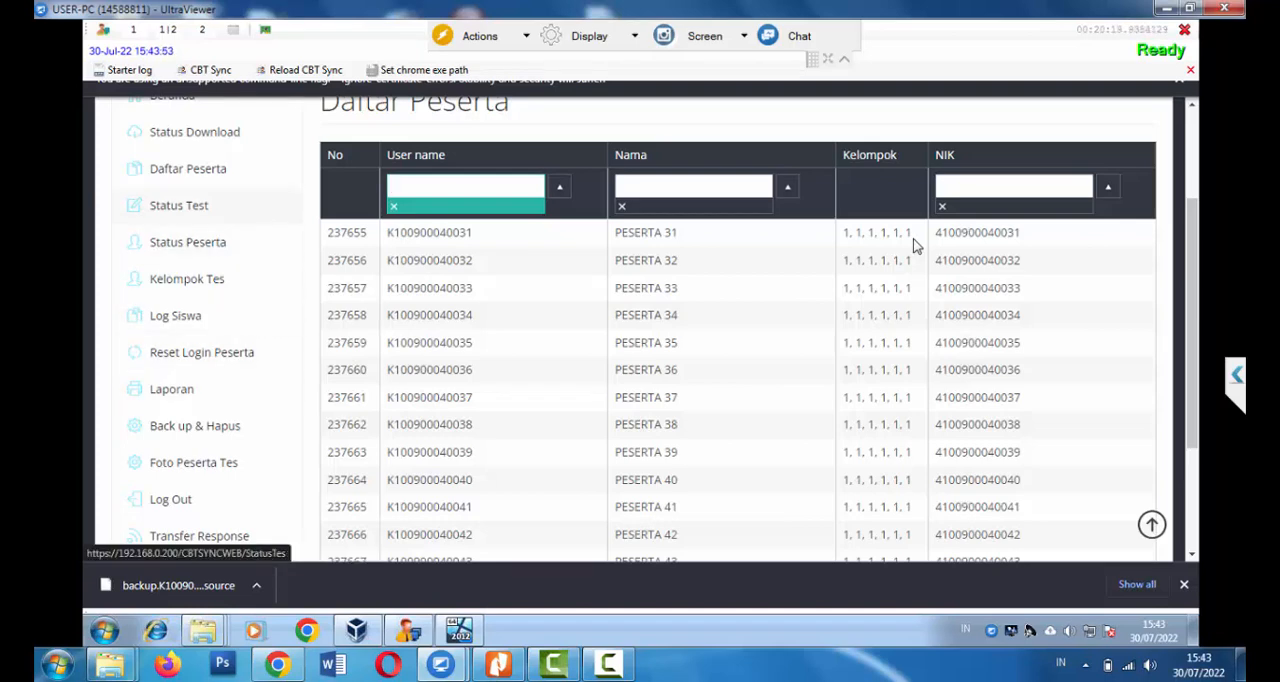
Check the Status Test page and open the Transfer Response settings
left_click(179, 205)
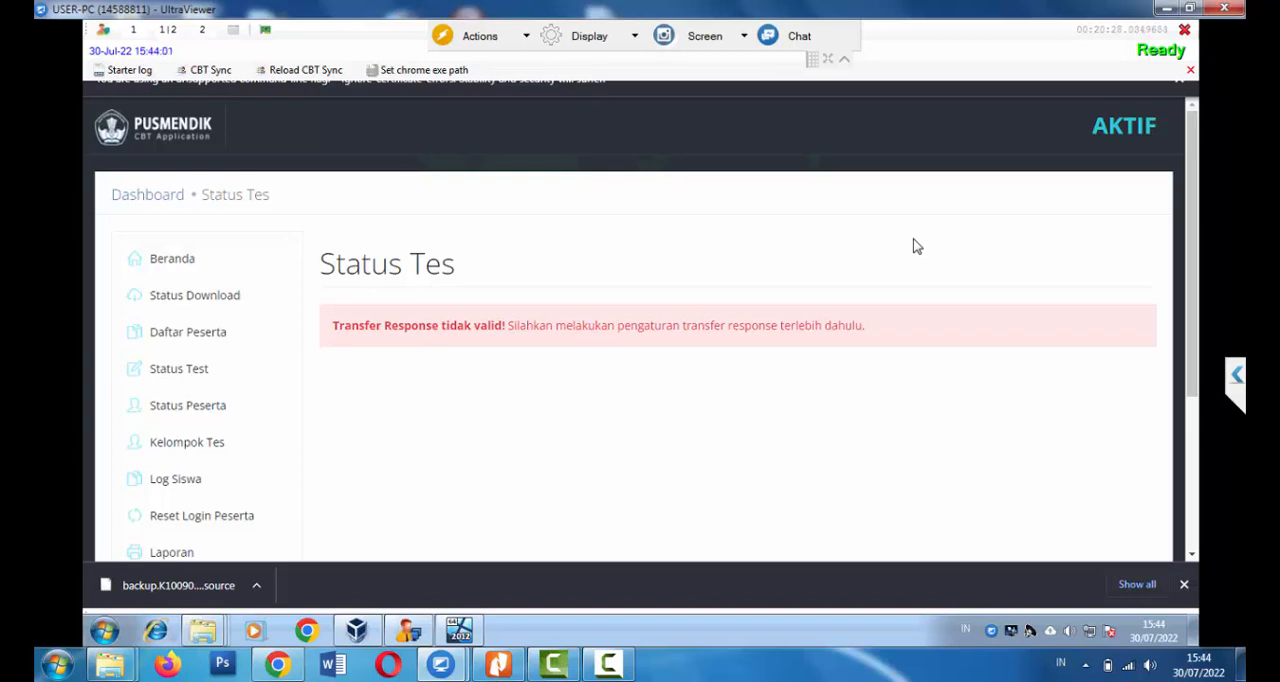
scroll(916, 246, "down", 1)
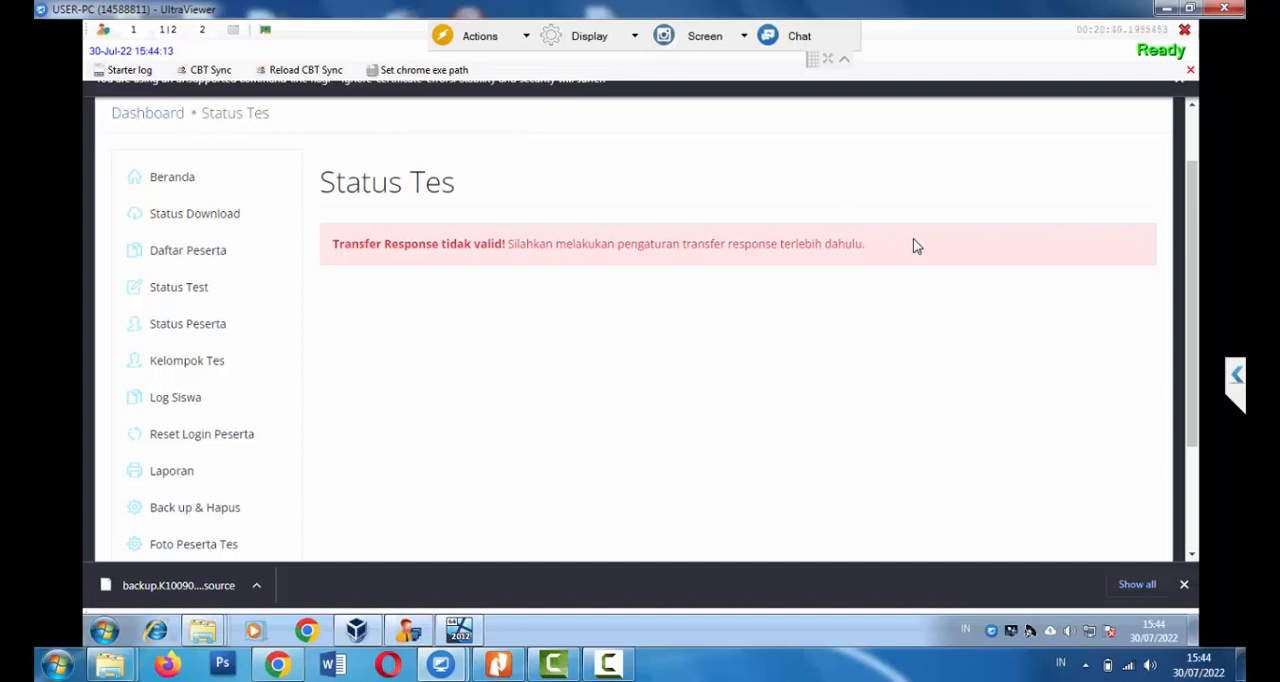
scroll(917, 246, "down", 3)
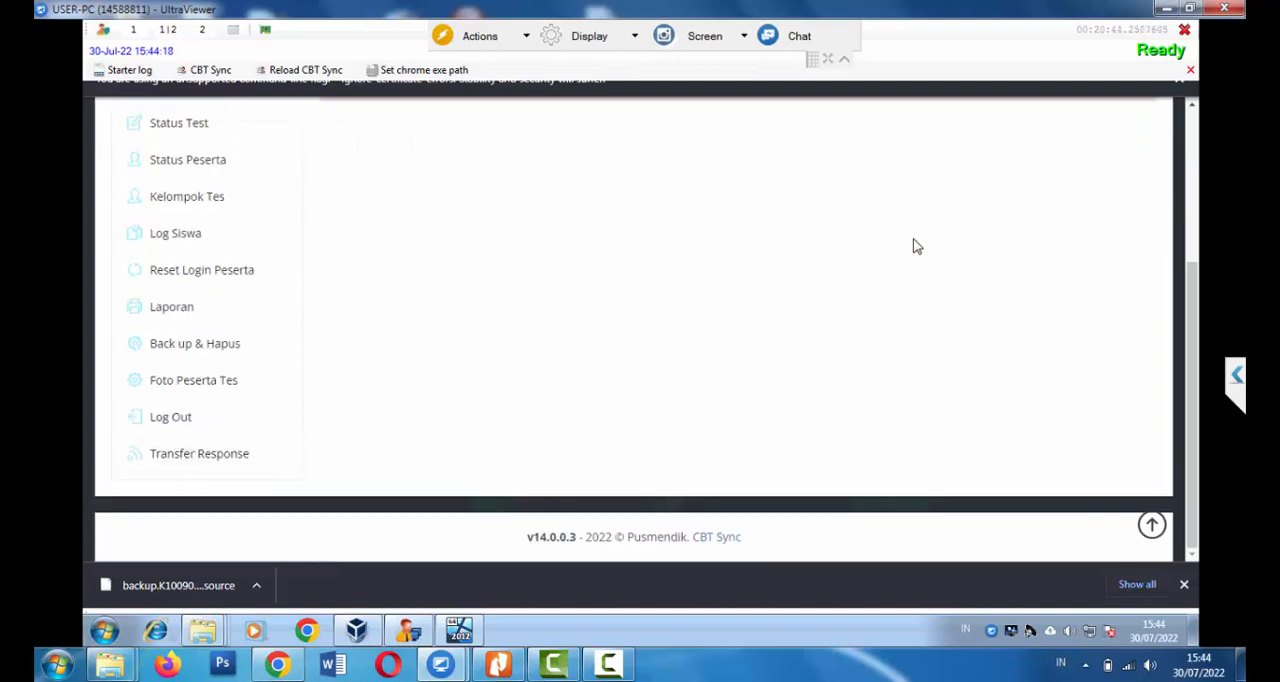
scroll(917, 246, "down", 2)
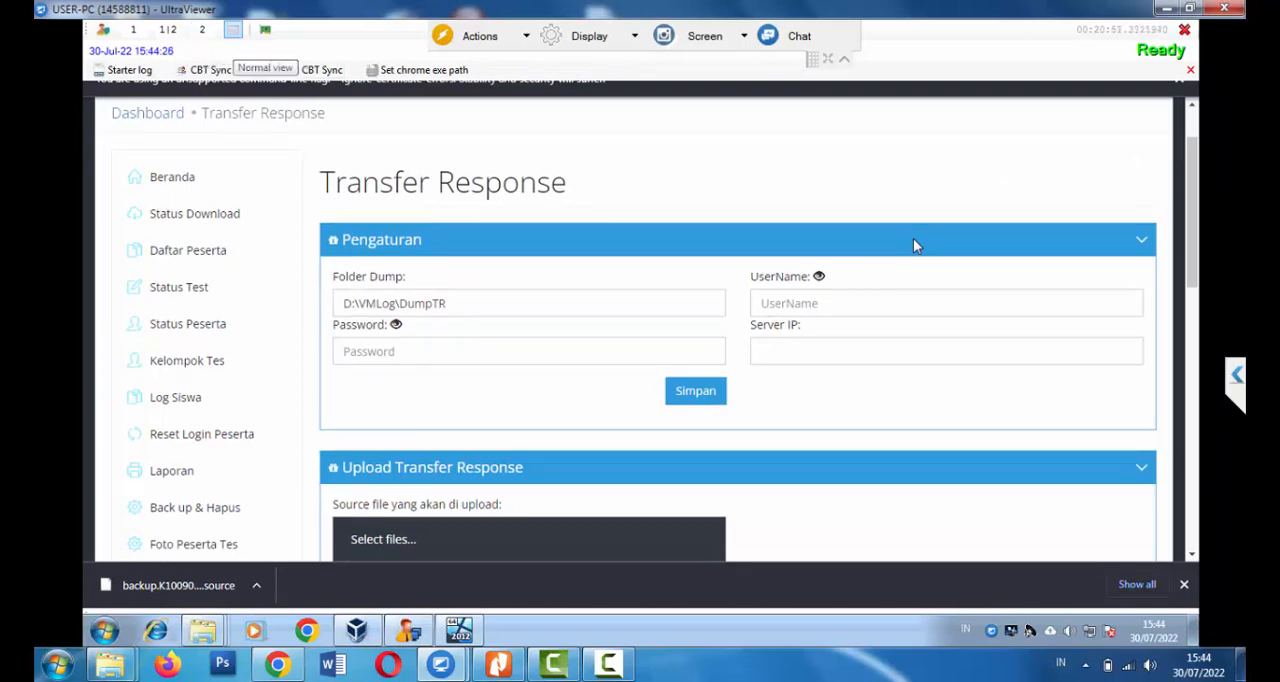
Switch the exam browser from full screen to normal view, entering the admin password
left_click(232, 30)
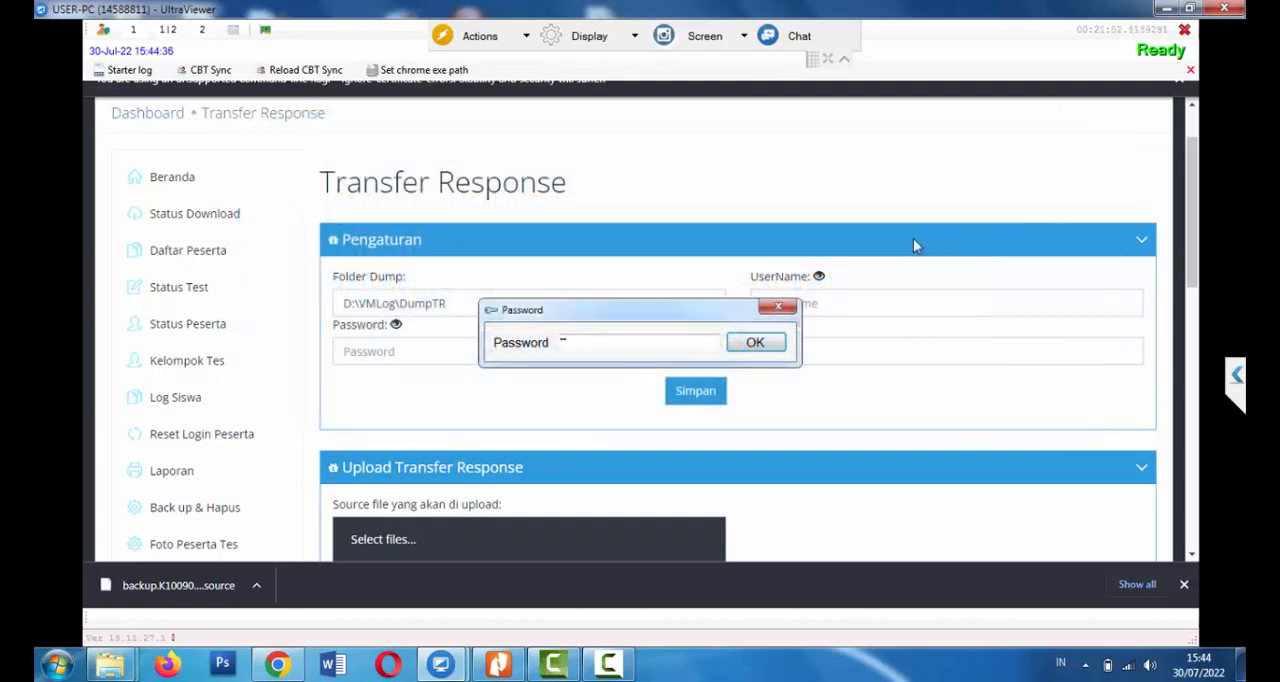
type("****")
key("Return")
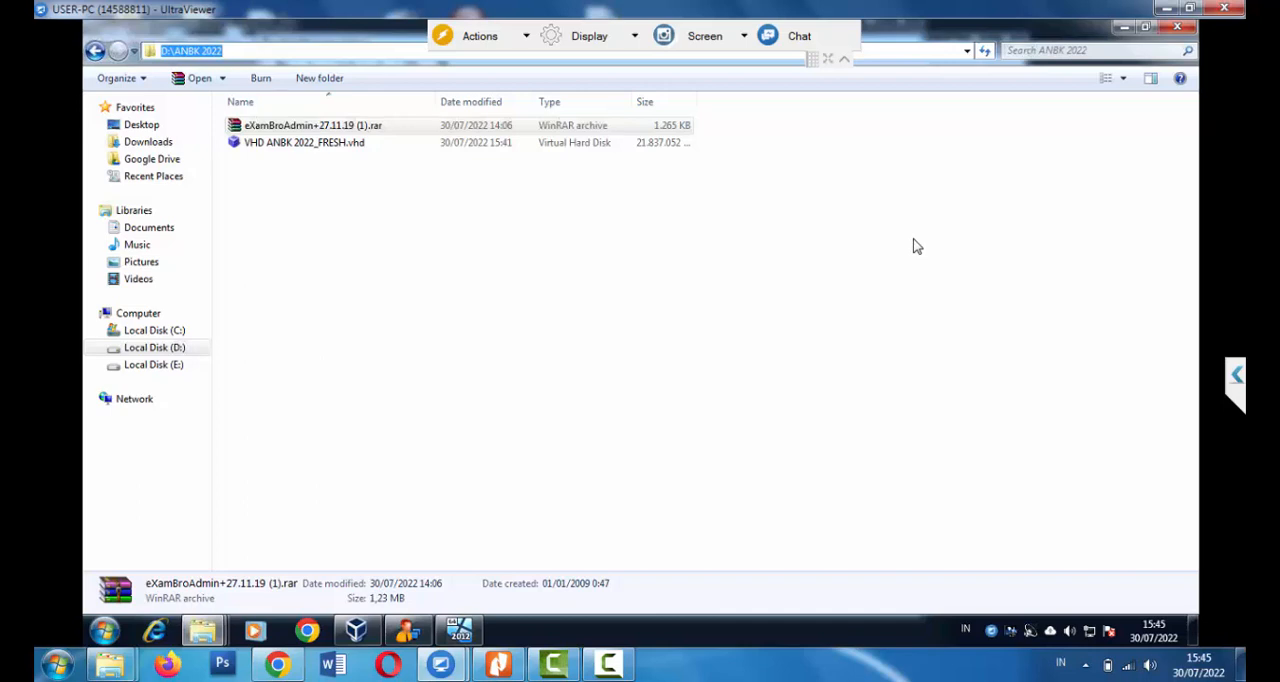
Go to the network computer \\192.168.0.198 in the file explorer and open its shared folder TR_unbk_2021
type("\\\\")
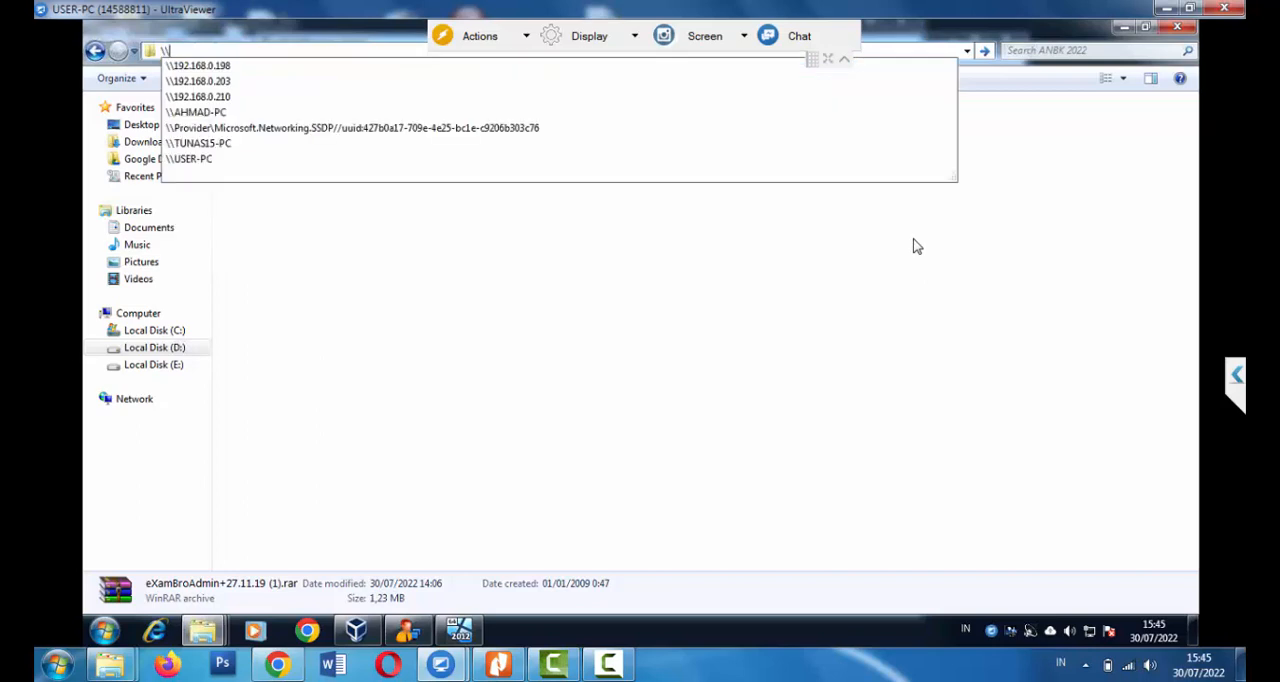
key("Down")
key("Return")
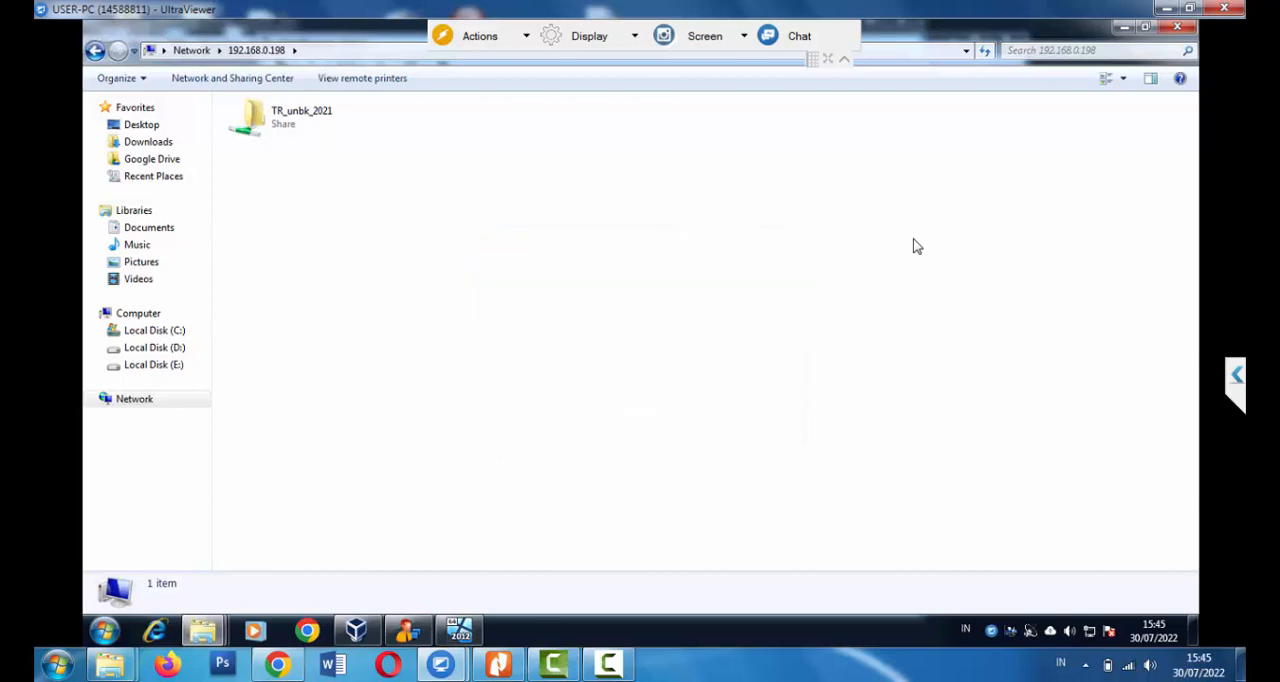
key("Return")
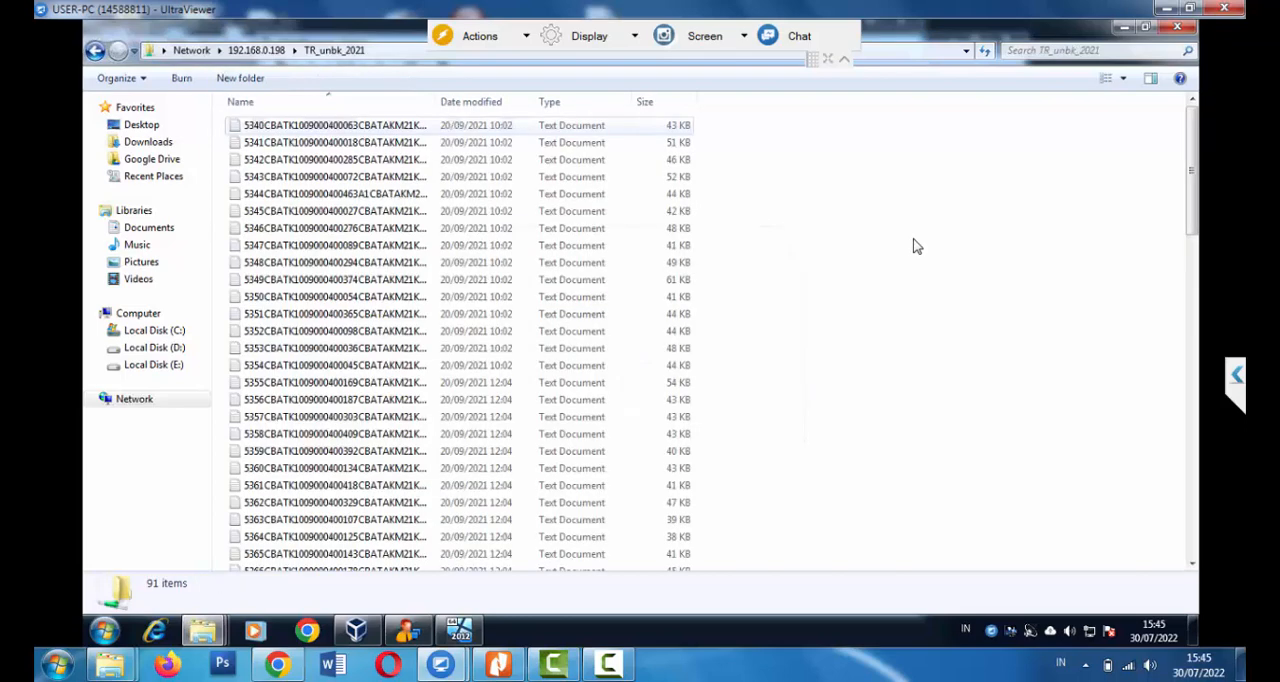
Permanently delete all the old text files in the shared folder TR_unbk_2021
scroll(916, 246, "down", 10)
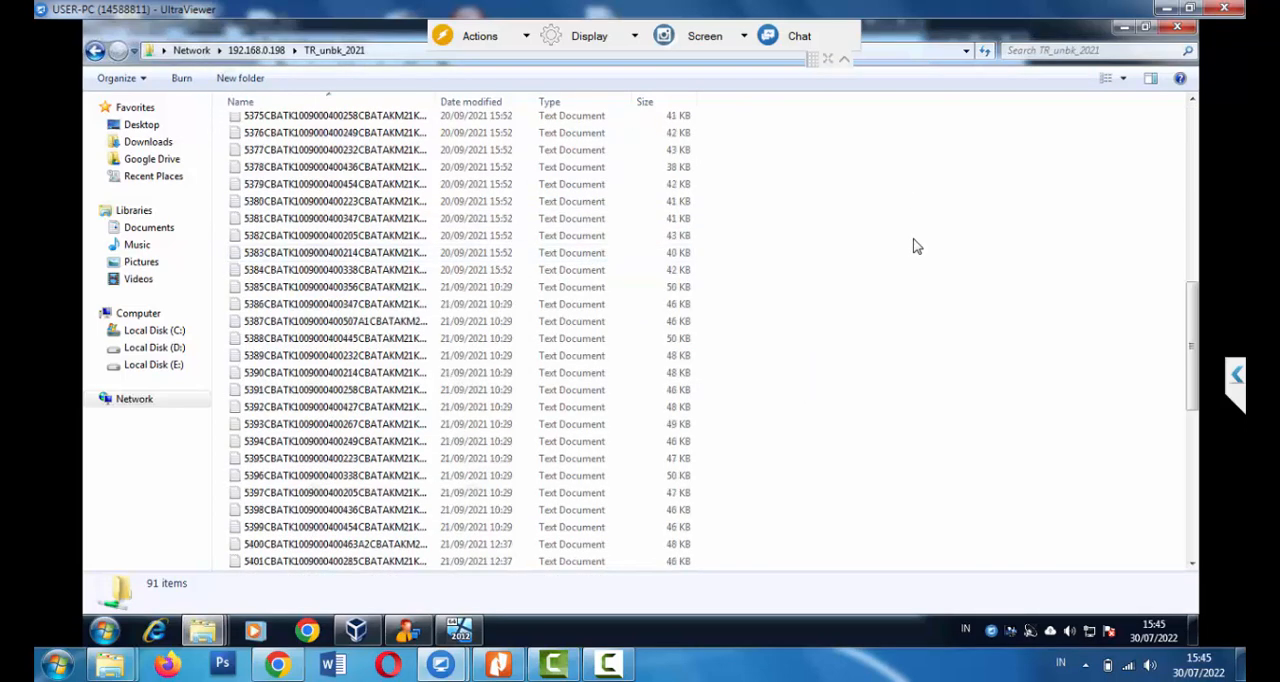
key("ctrl+a")
key("Delete")
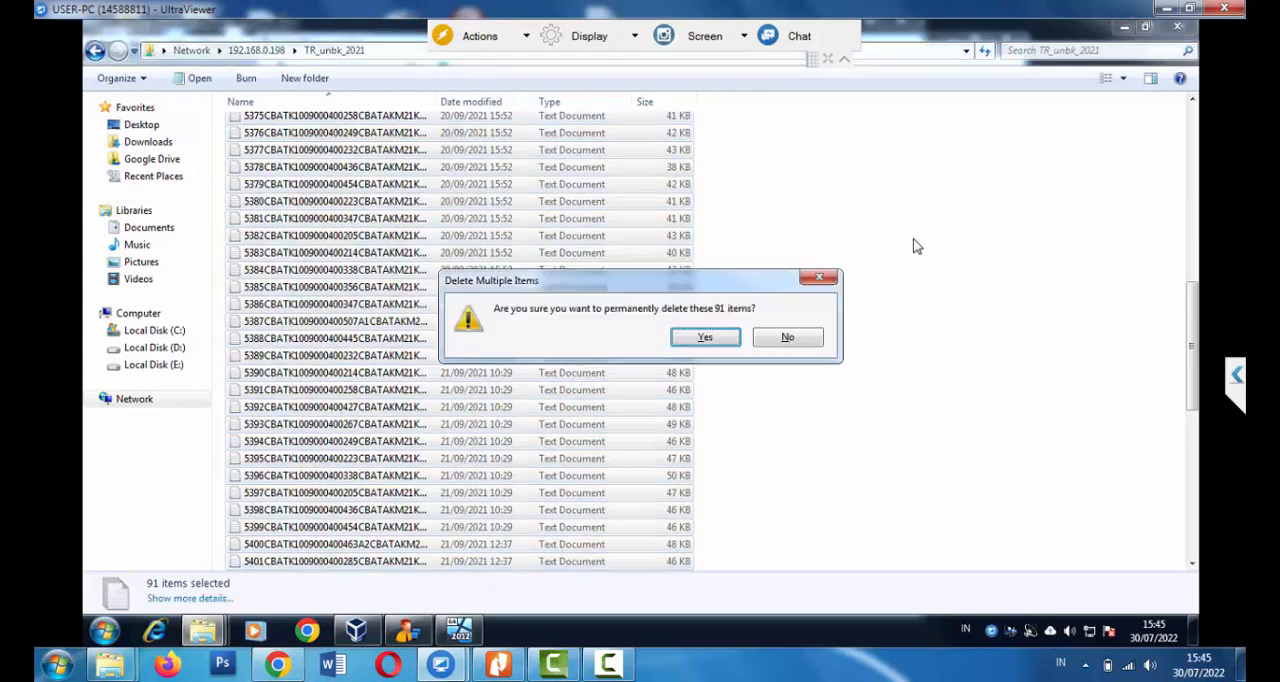
key("Return")
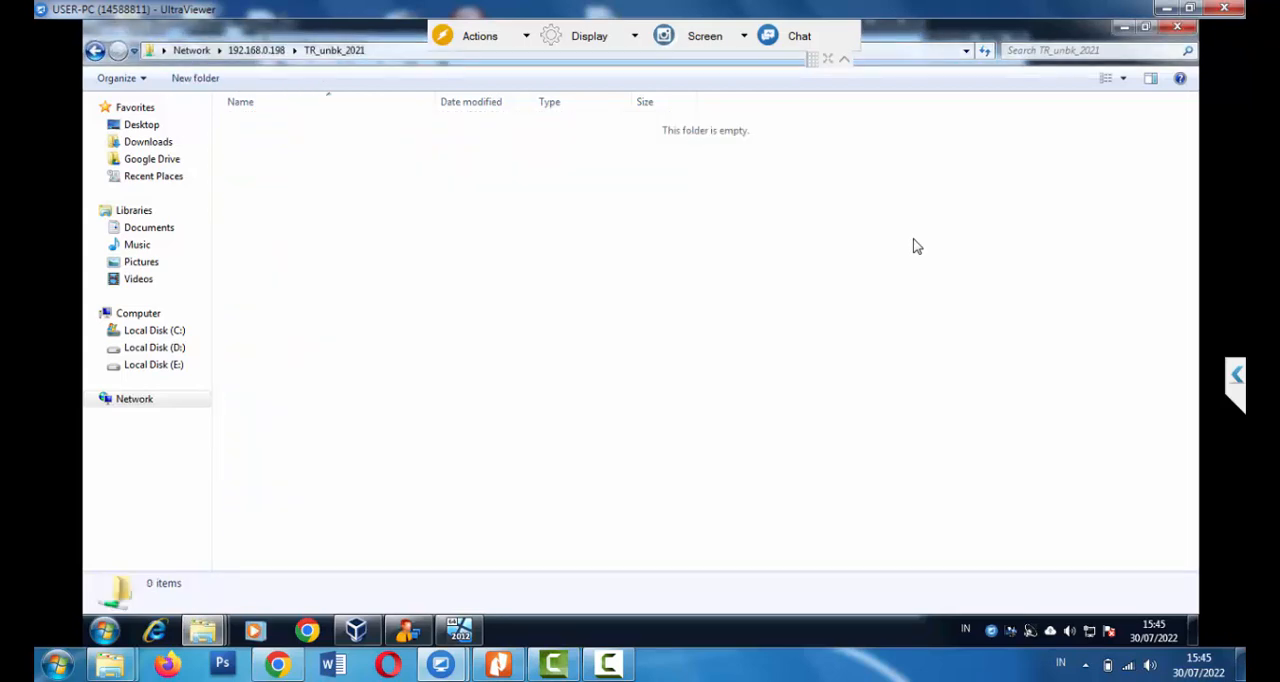
Copy the shared folder's path and set Folder Dump in the Transfer Response settings to \\192.168.0.198\TR_unbk_2021
key("alt+d")
key("ctrl+c")
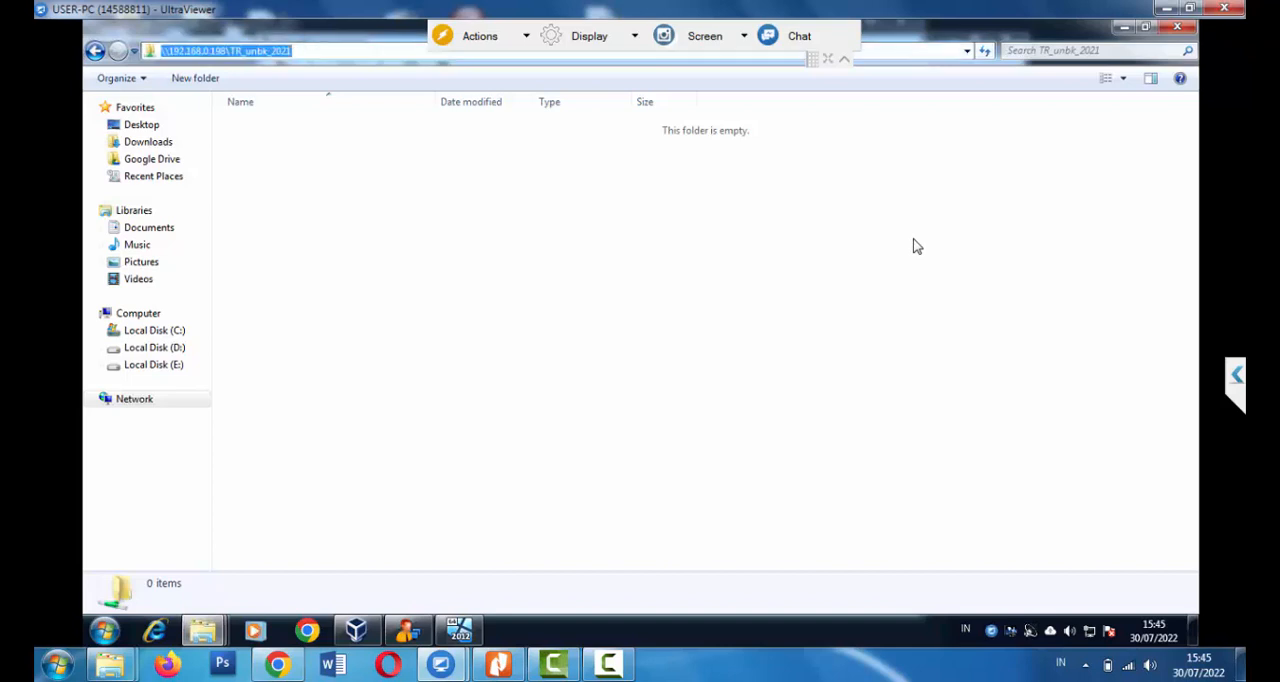
key("alt+Tab")
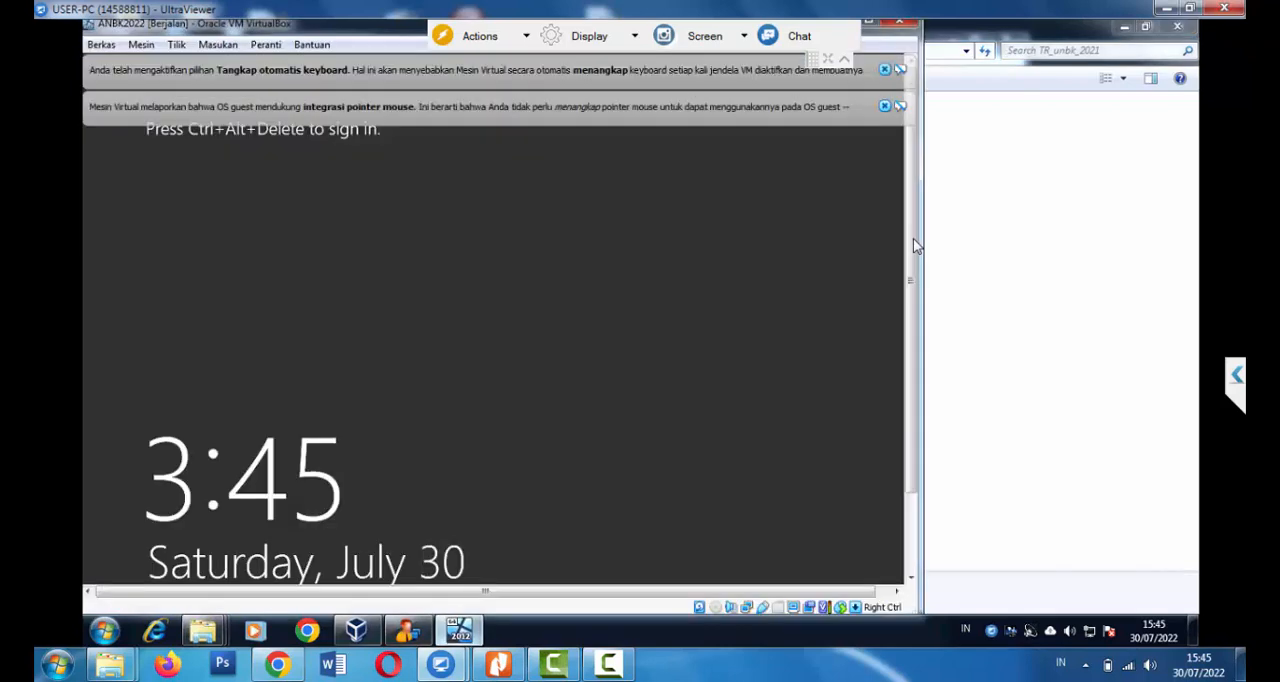
key("alt+Tab")
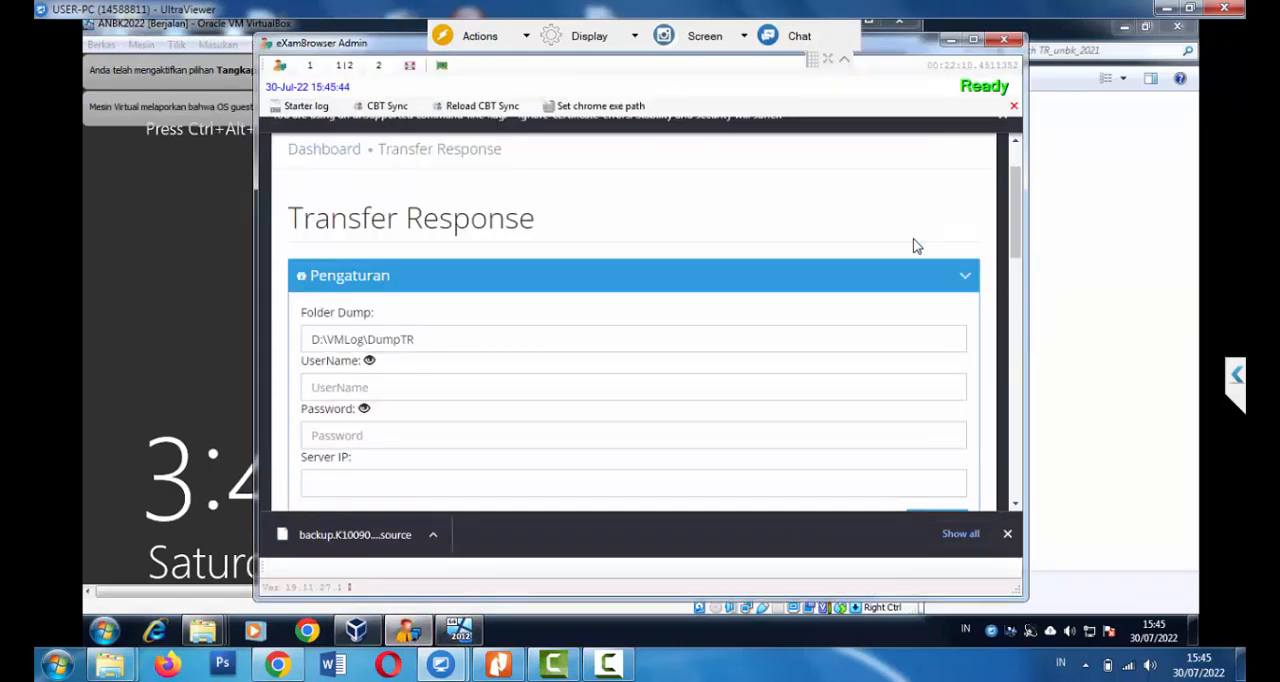
left_click_drag(418, 340, 311, 340)
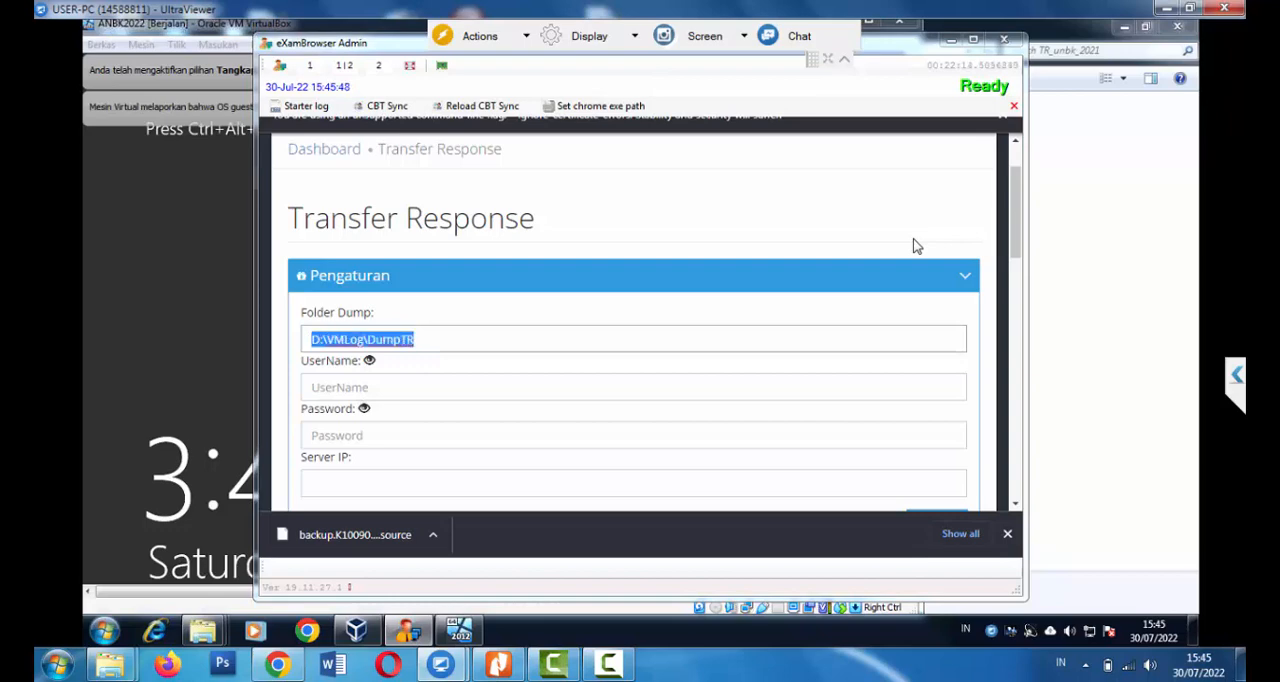
key("ctrl+v")
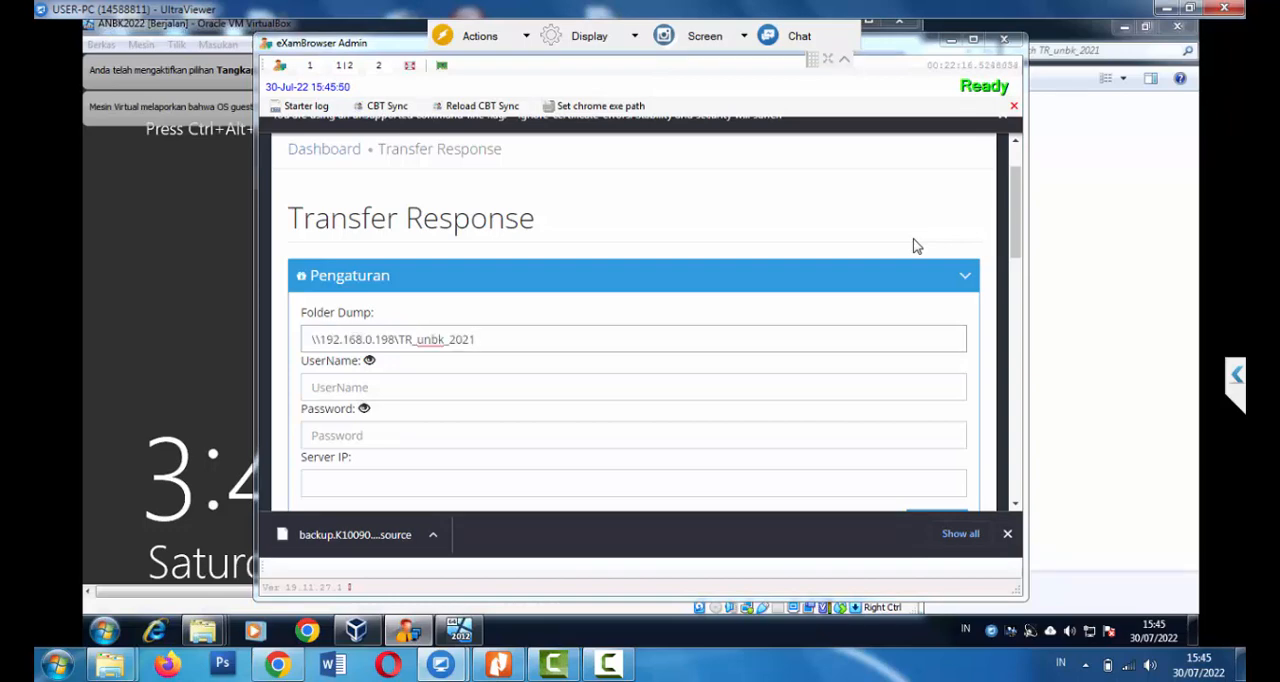
Enter USER-PC as the Transfer Response username, reveal it for checking, and fill in the account password
key("Tab")
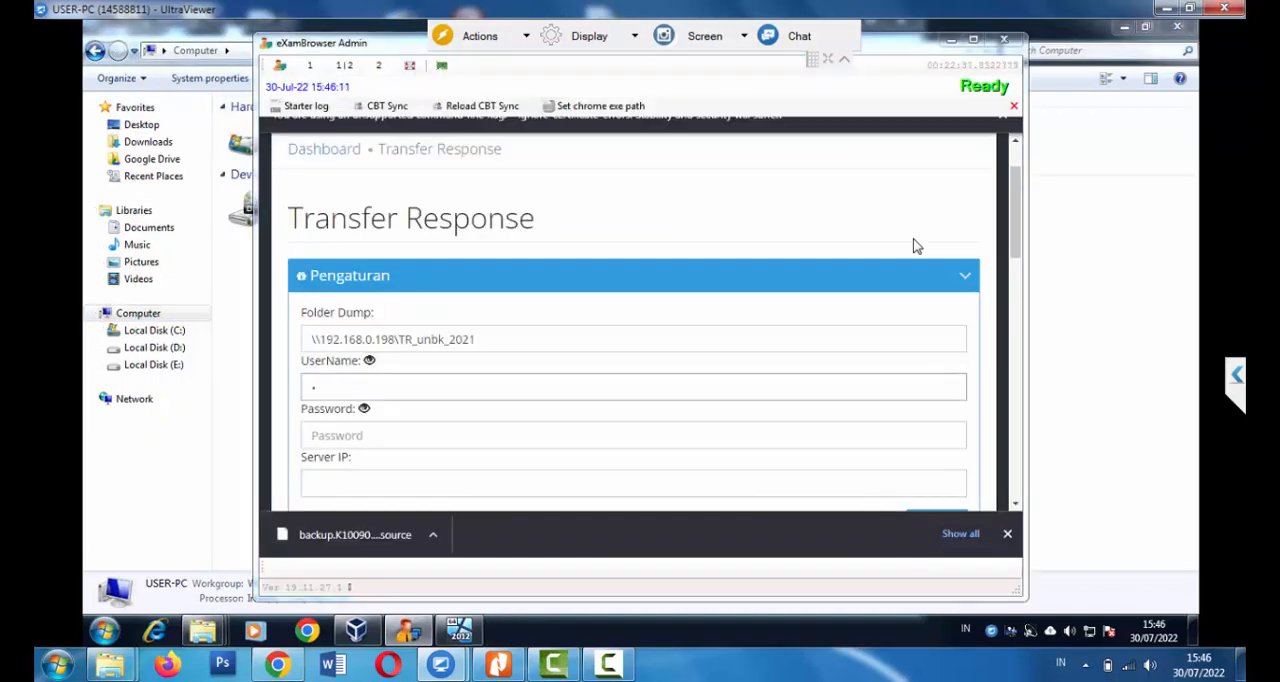
type("•••••")
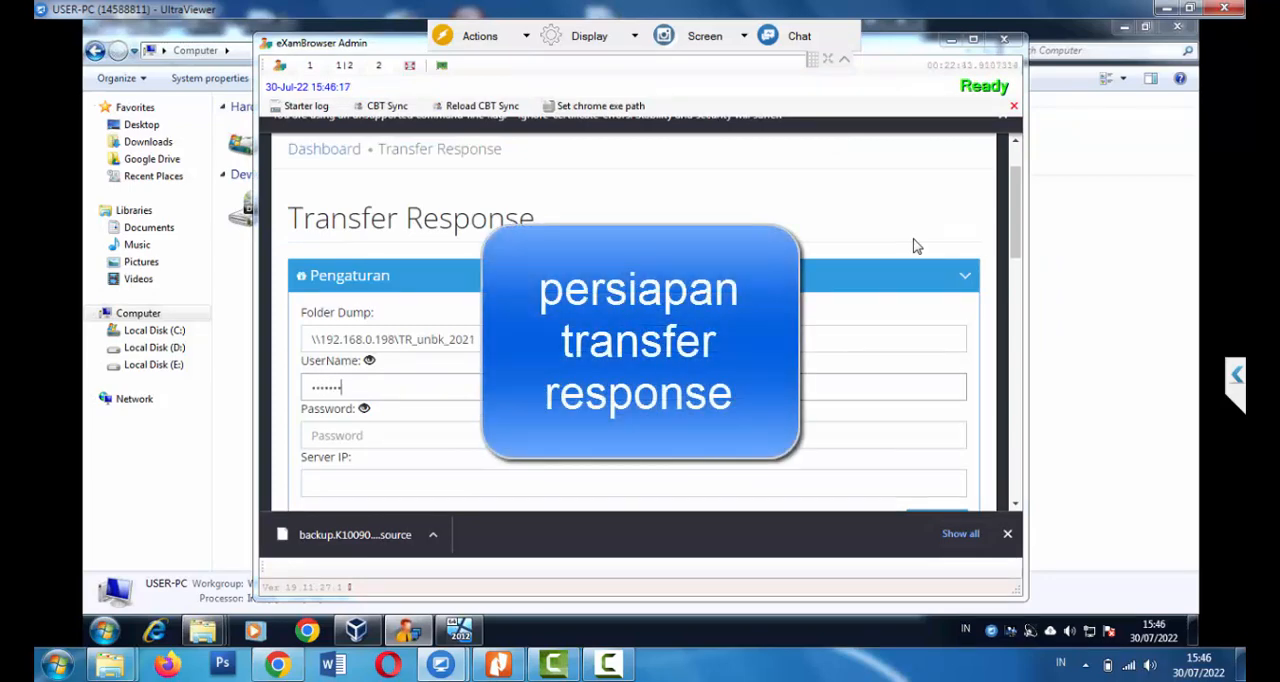
key("Tab")
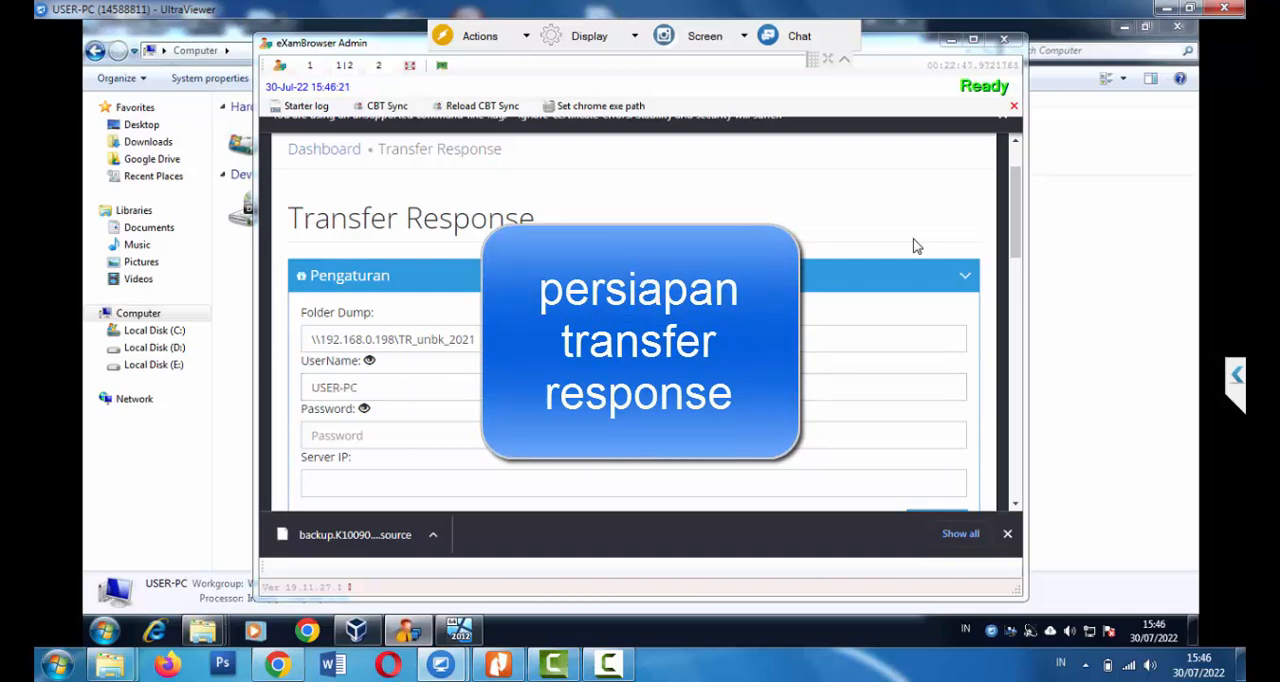
key("Tab")
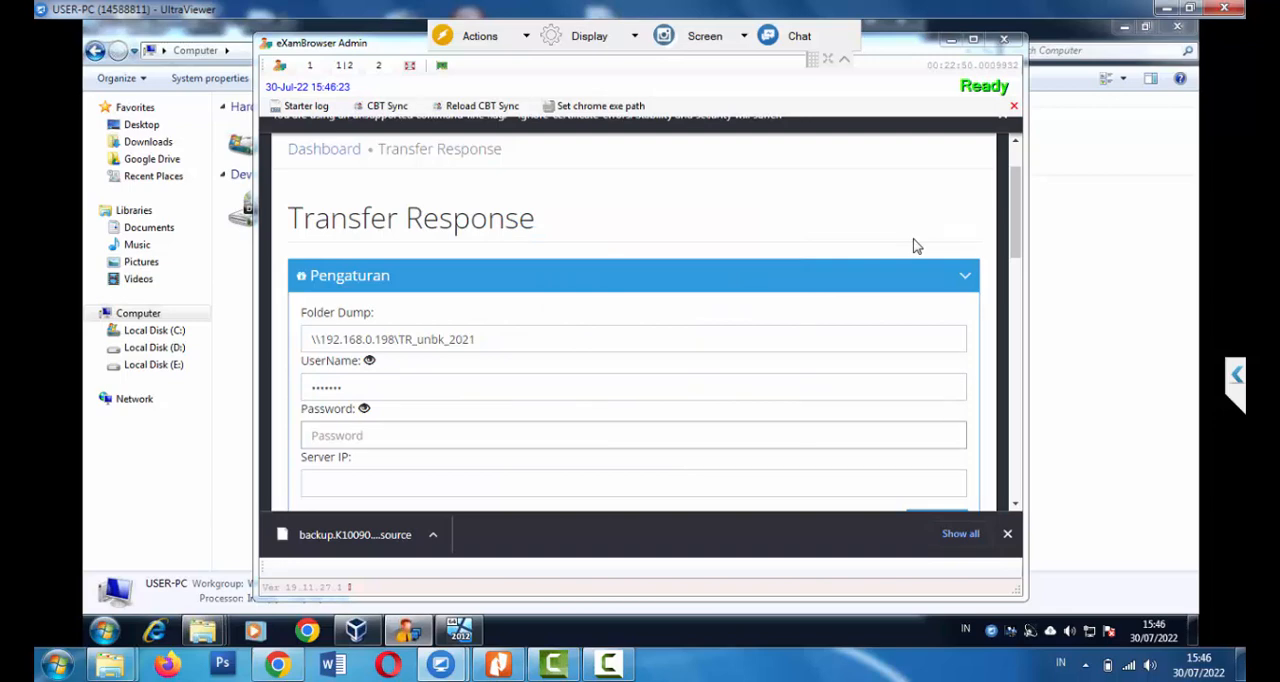
type("aaaaaaaaa")
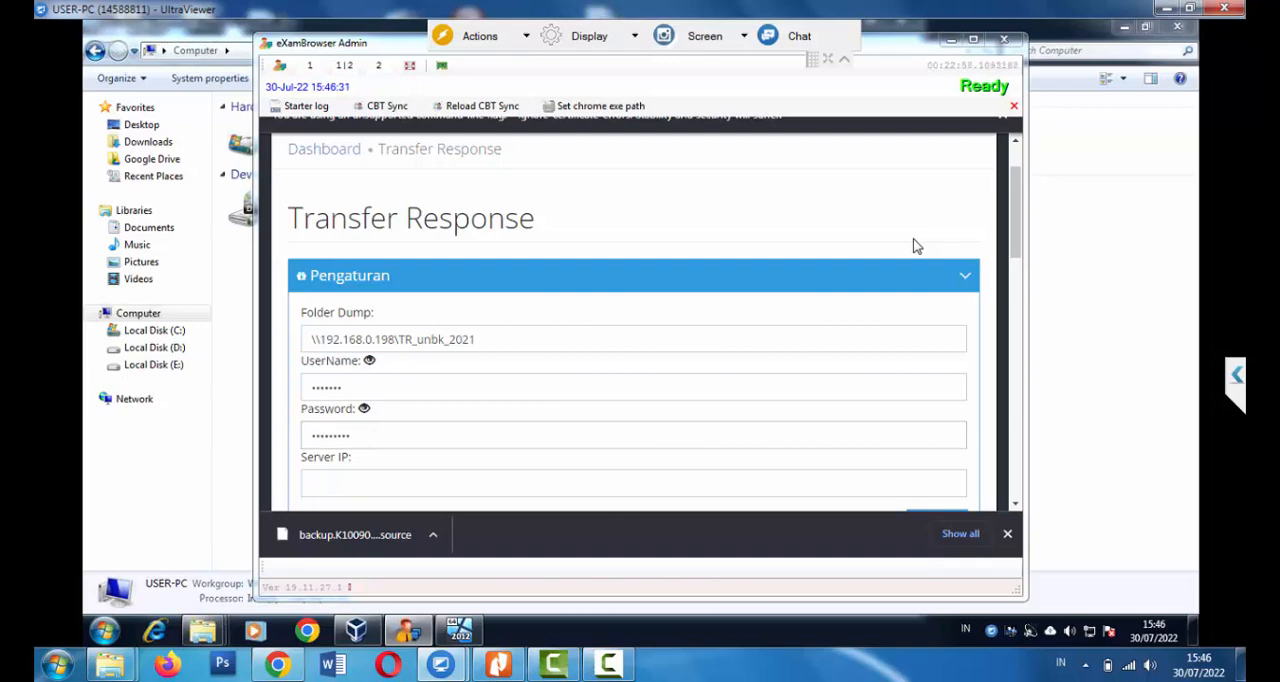
Set the Transfer Response Server IP to 192.168.0.198, matching the address in Folder Dump, and try to save the settings
key("Tab")
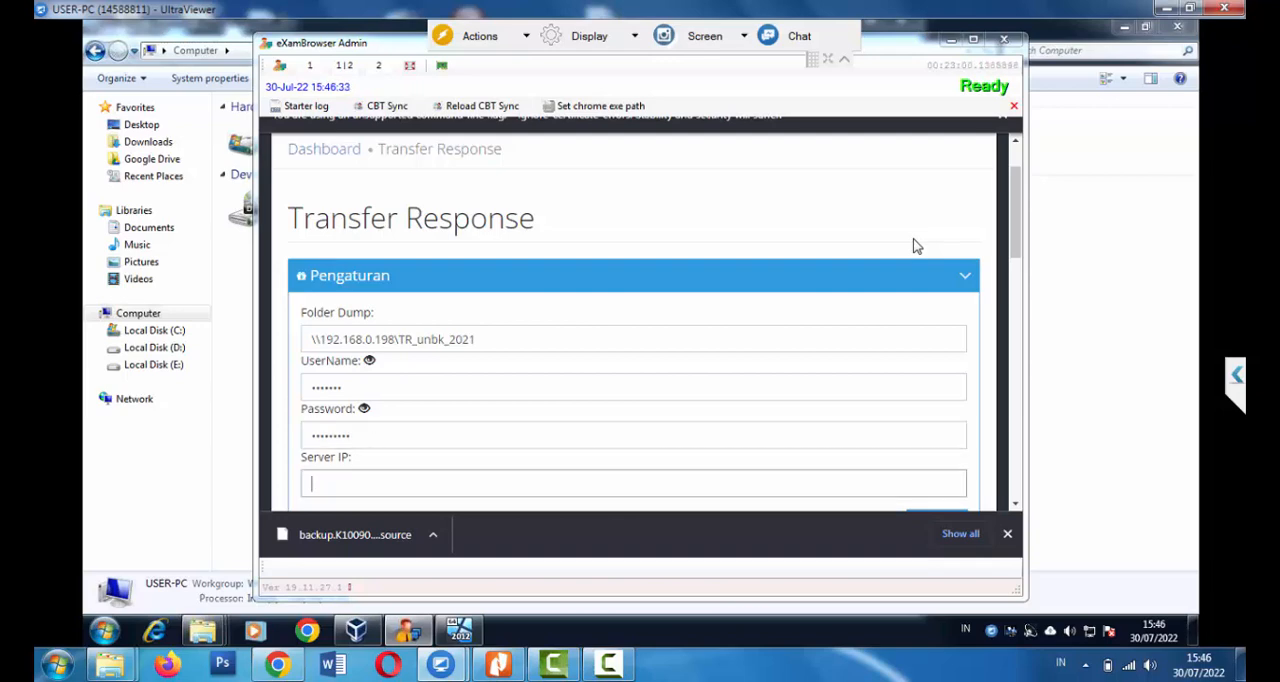
left_click_drag(398, 340, 326, 340)
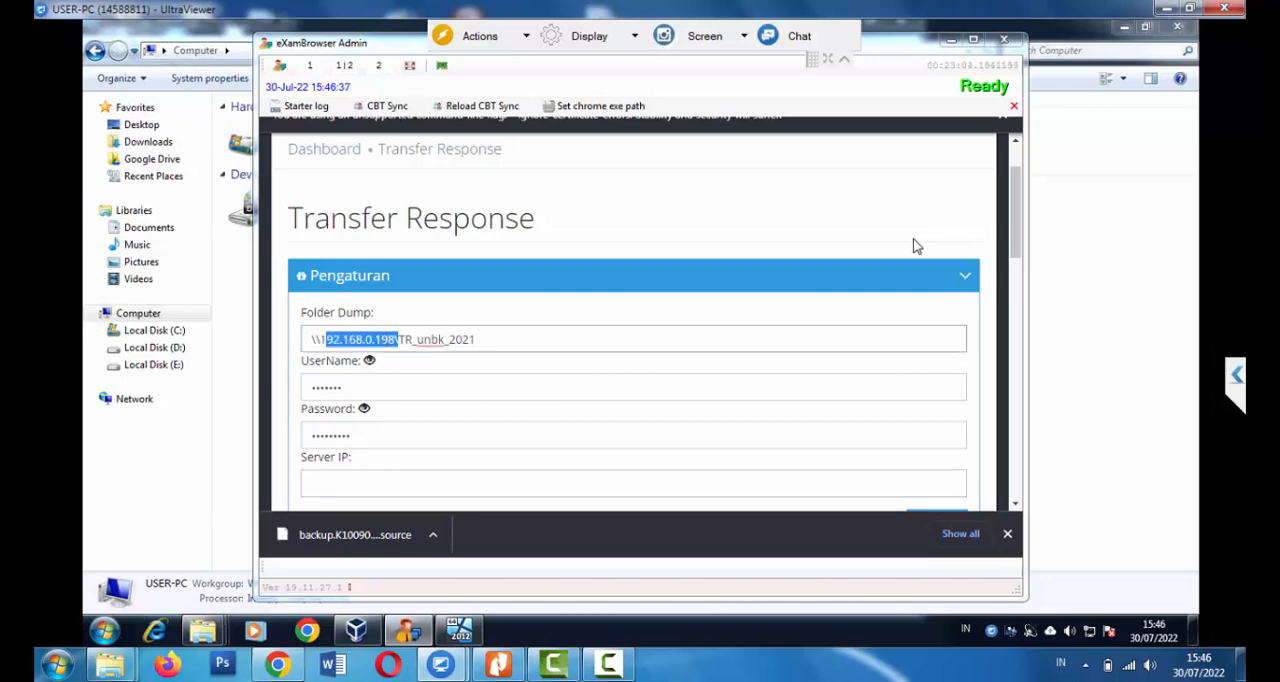
key("ctrl+c")
left_click(500, 483)
key("ctrl+v")
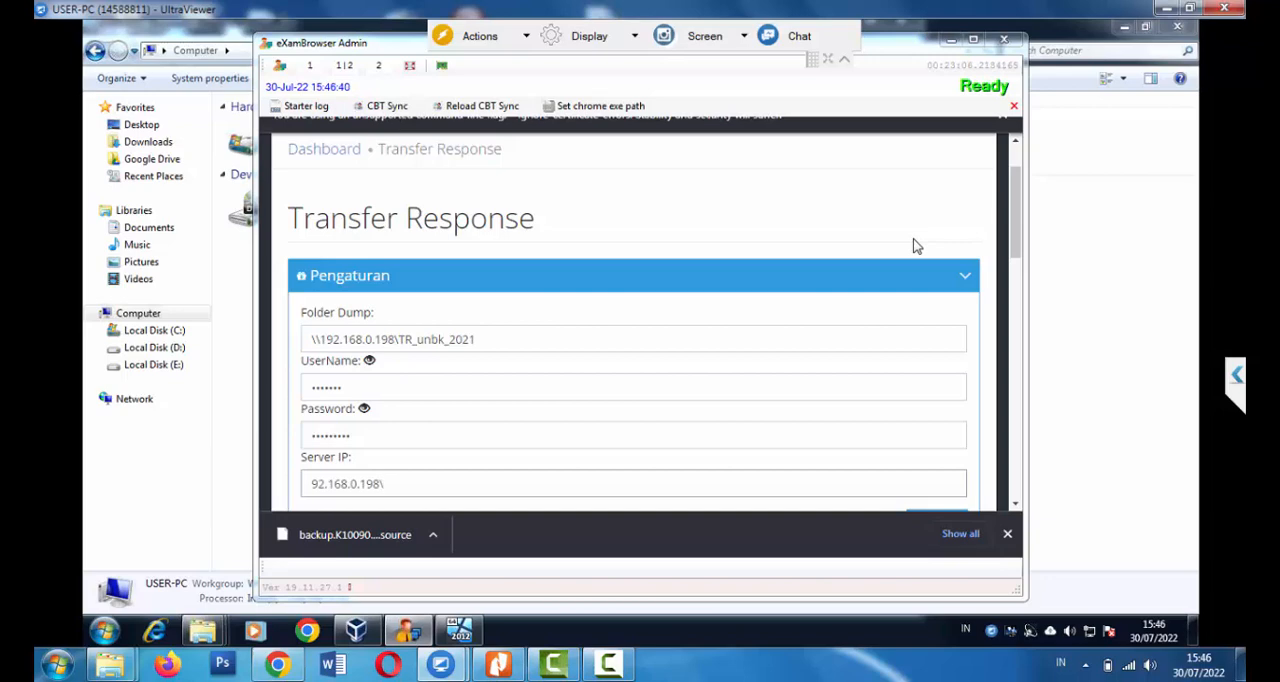
key("BackSpace")
scroll(913, 246, "down", 1)
key("Home")
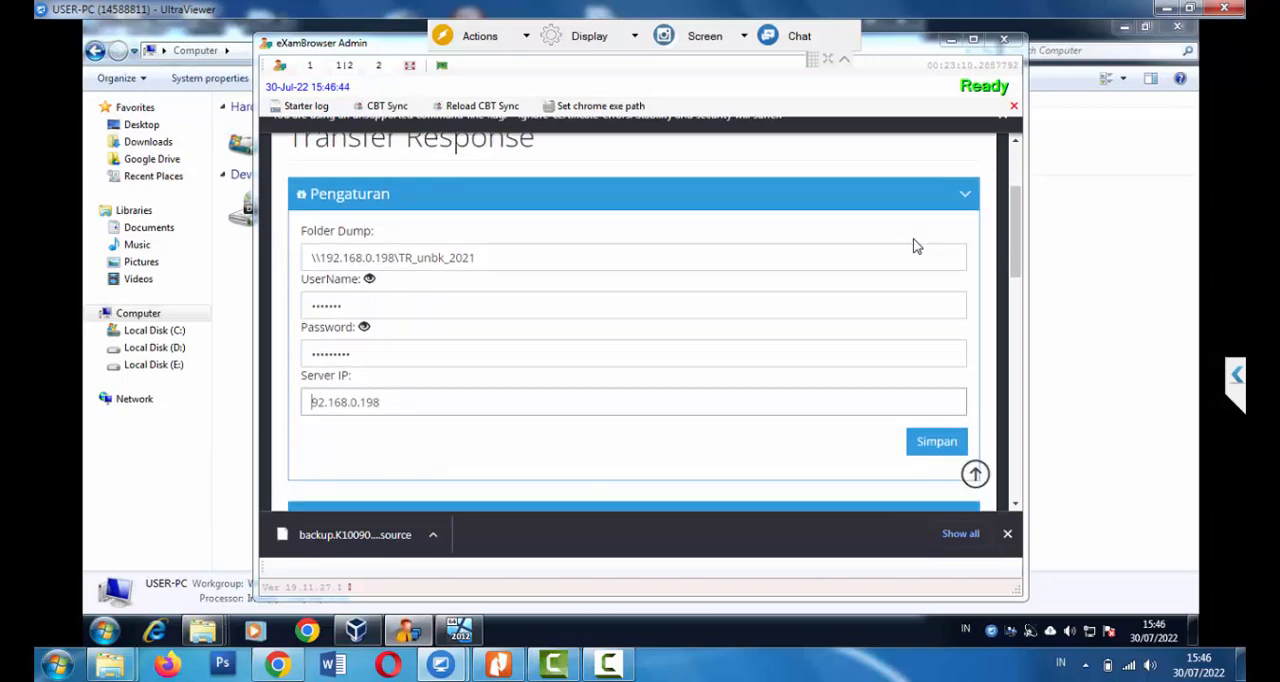
type("1")
scroll(913, 246, "up", 1)
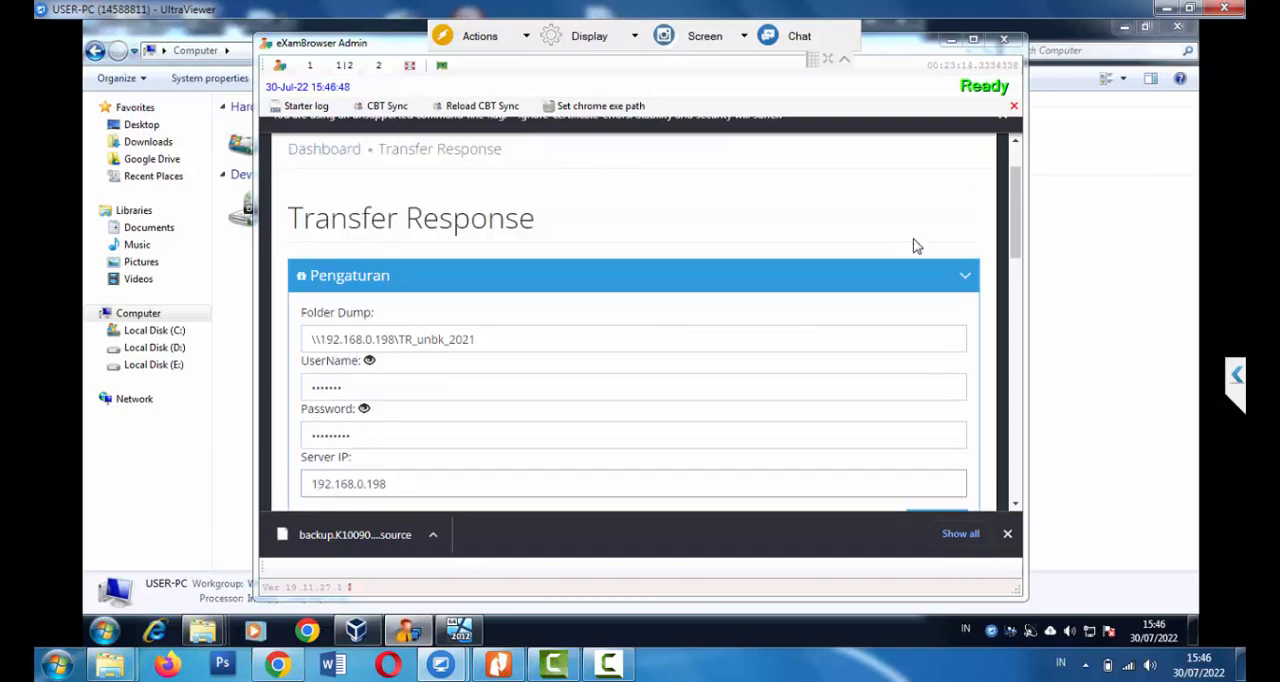
scroll(913, 246, "down", 1)
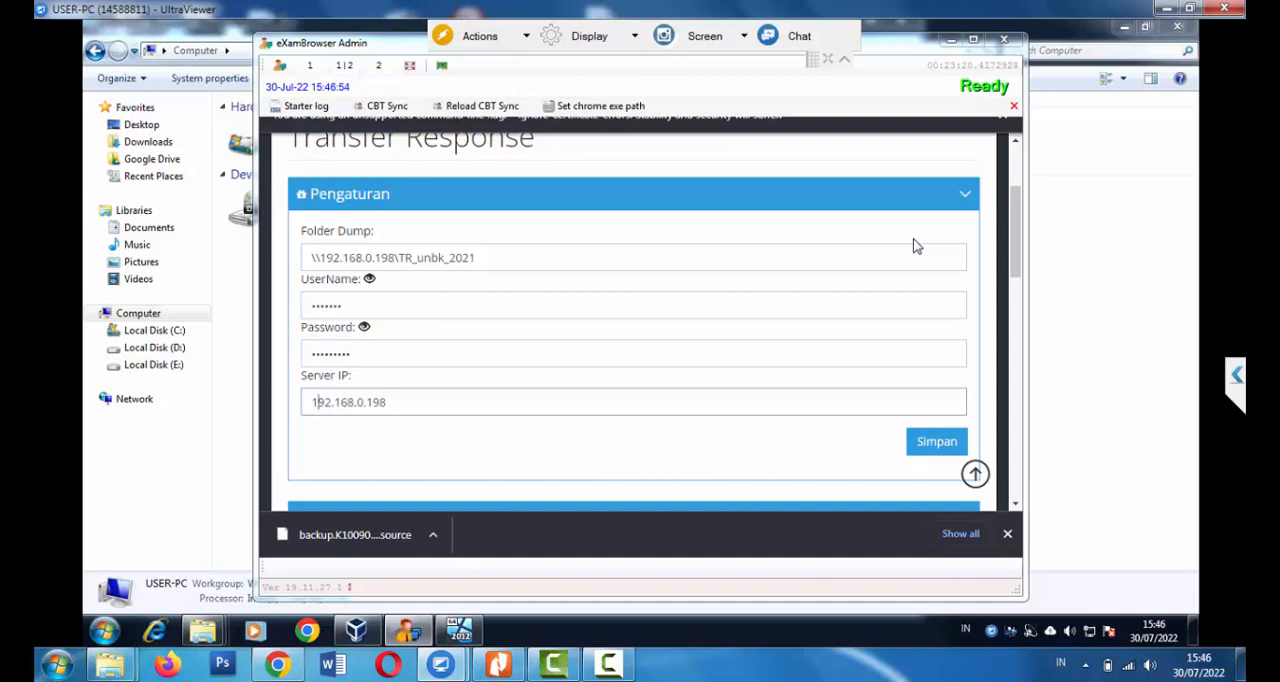
key("Return")
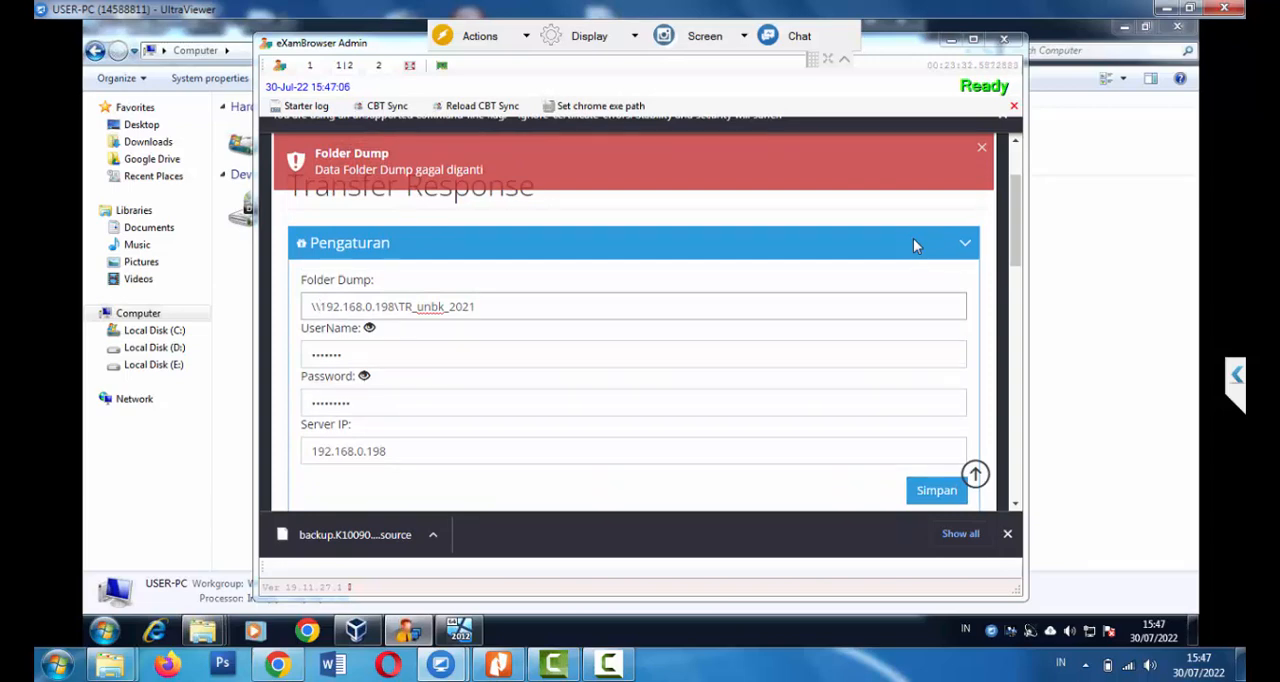
Shorten the Transfer Response username to four characters and save the settings
left_click(917, 246)
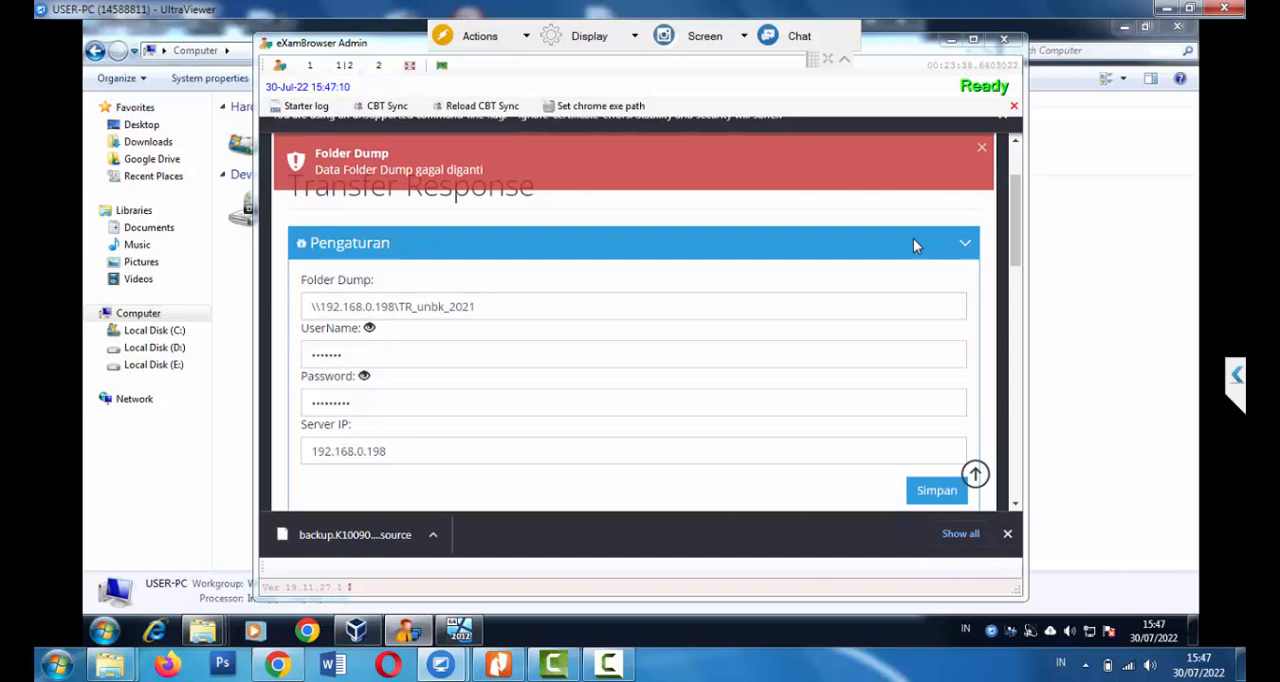
key("BackSpace")
key("BackSpace")
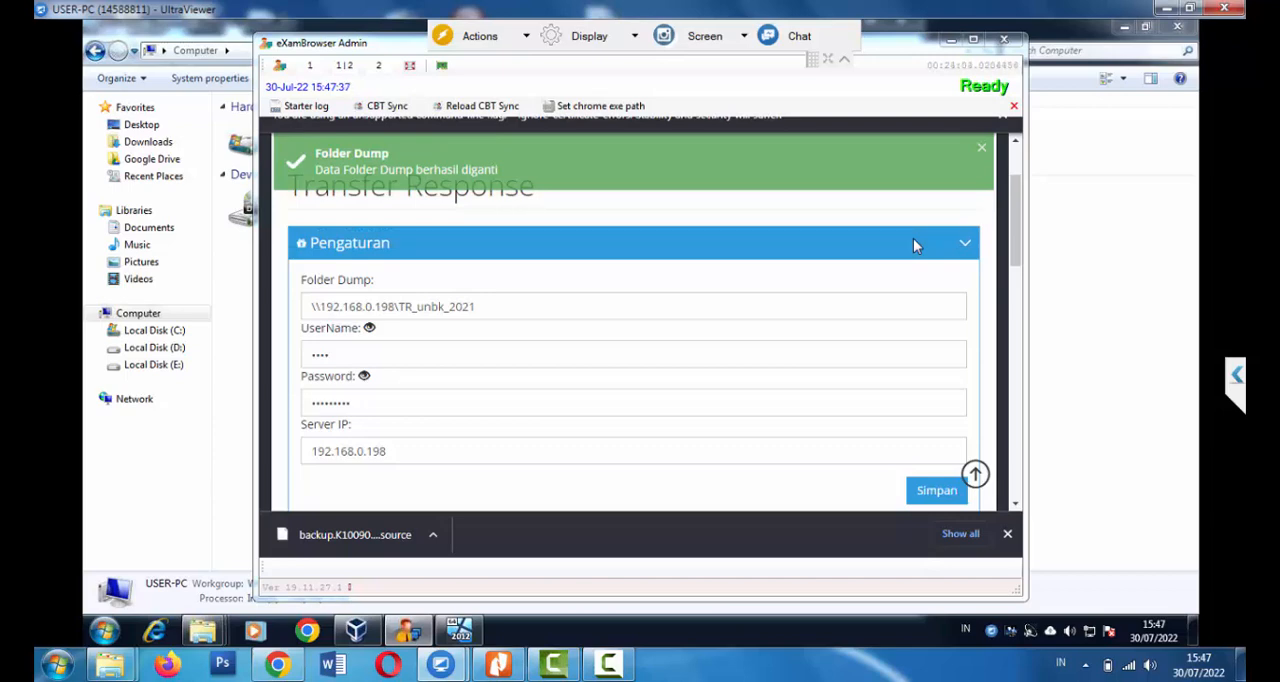
Review the saved Transfer Response settings and the Upload Transfer Response section, and maximize the browser window
scroll(913, 245, "down", 3)
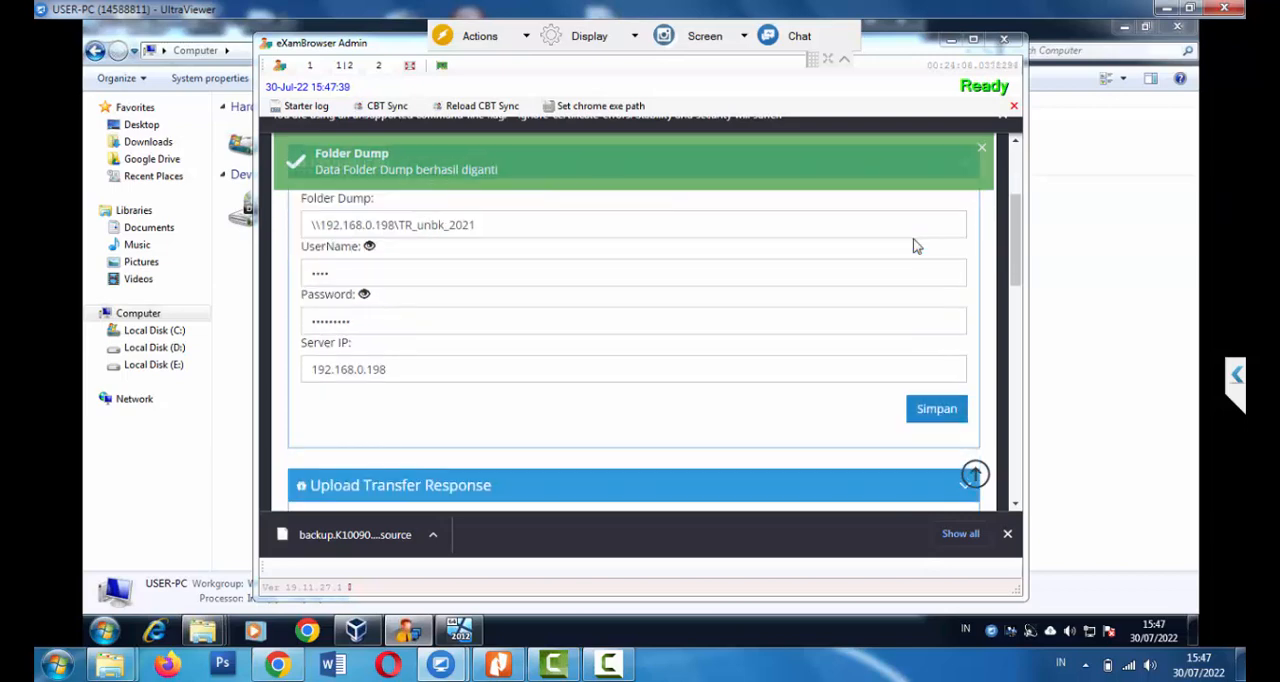
scroll(913, 245, "down", 1)
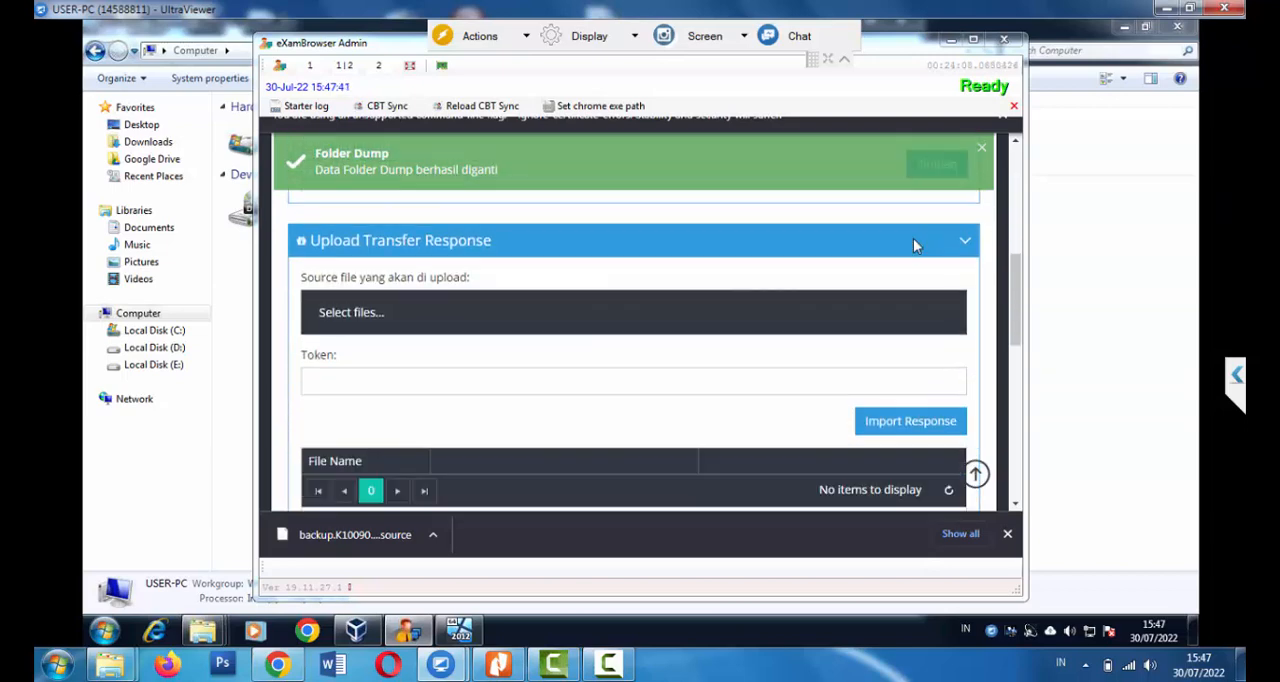
scroll(913, 245, "down", 2)
scroll(915, 246, "up", 5)
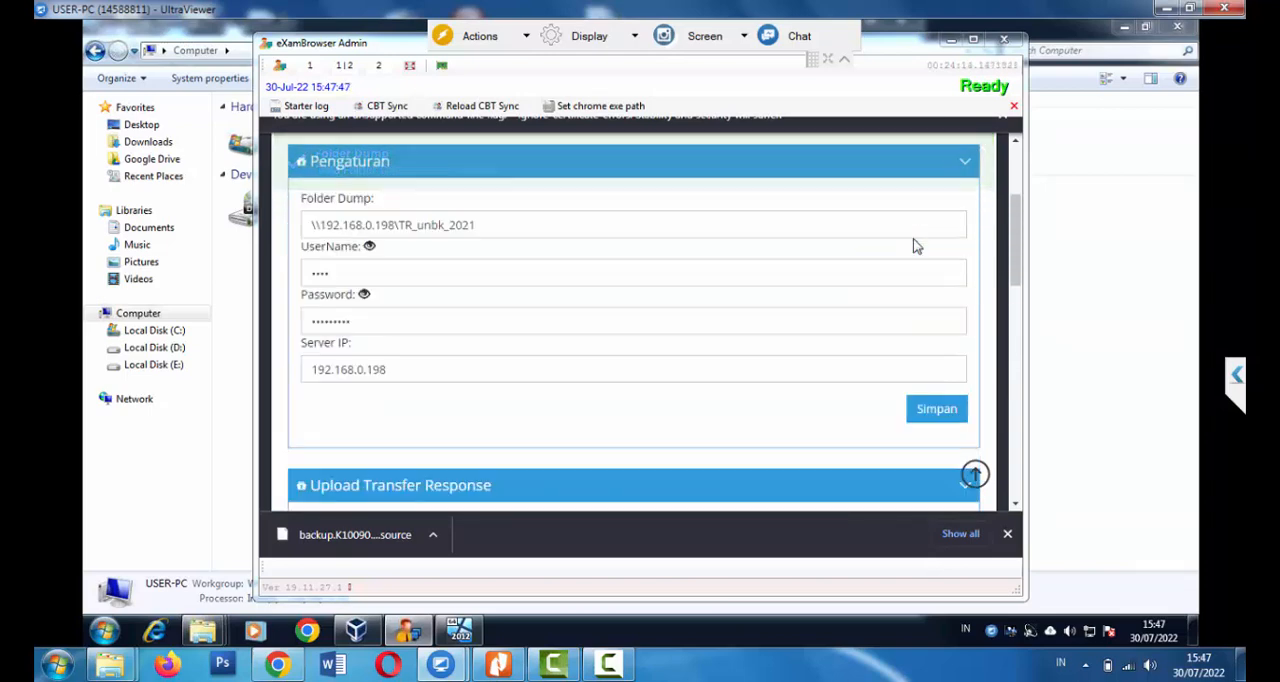
scroll(913, 245, "down", 1)
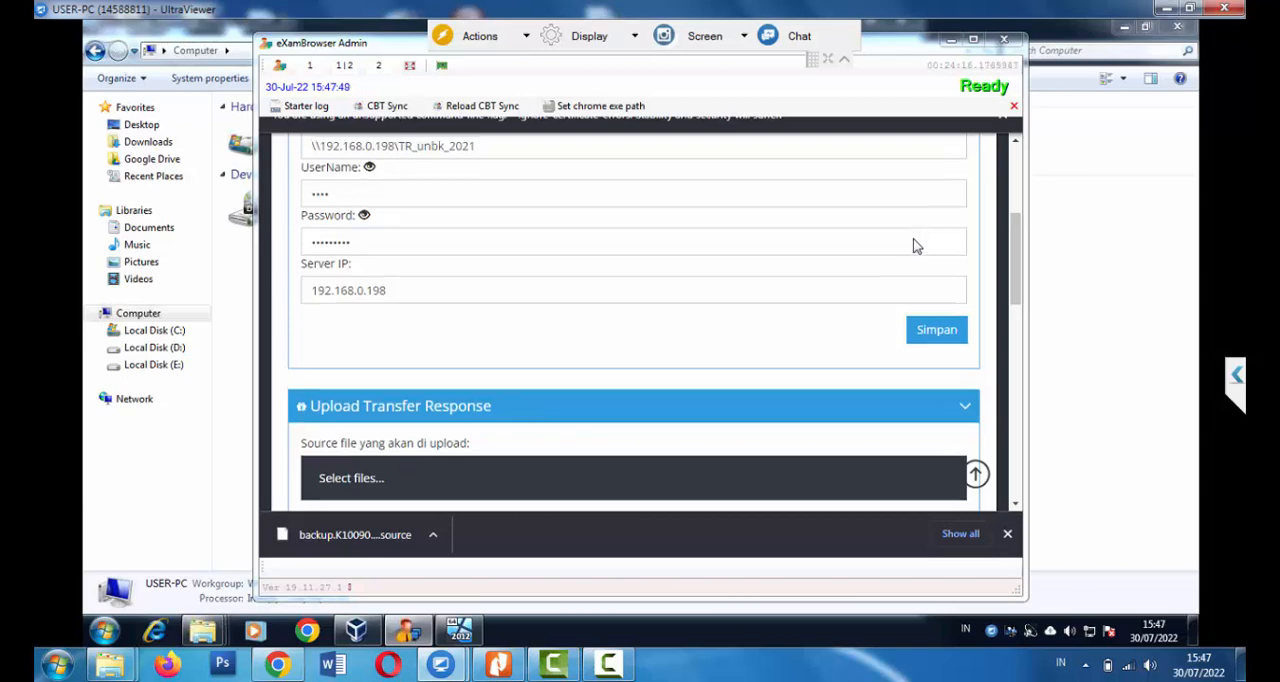
scroll(913, 245, "up", 2)
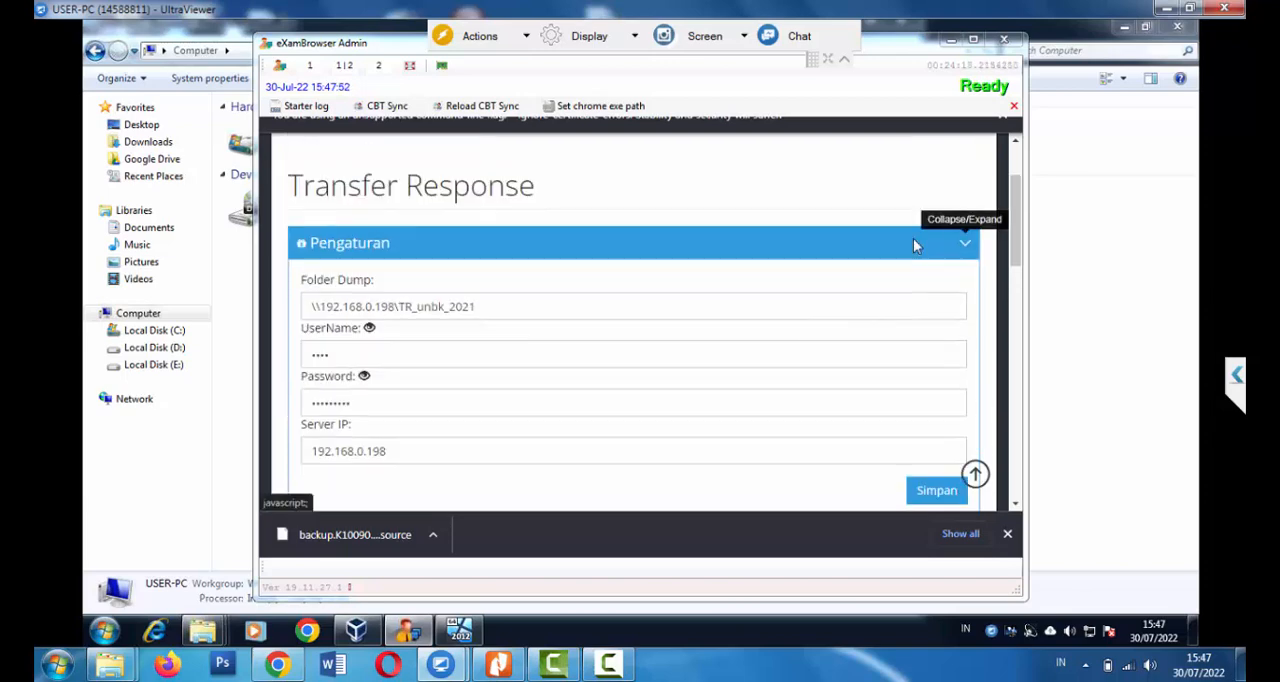
scroll(913, 245, "up", 2)
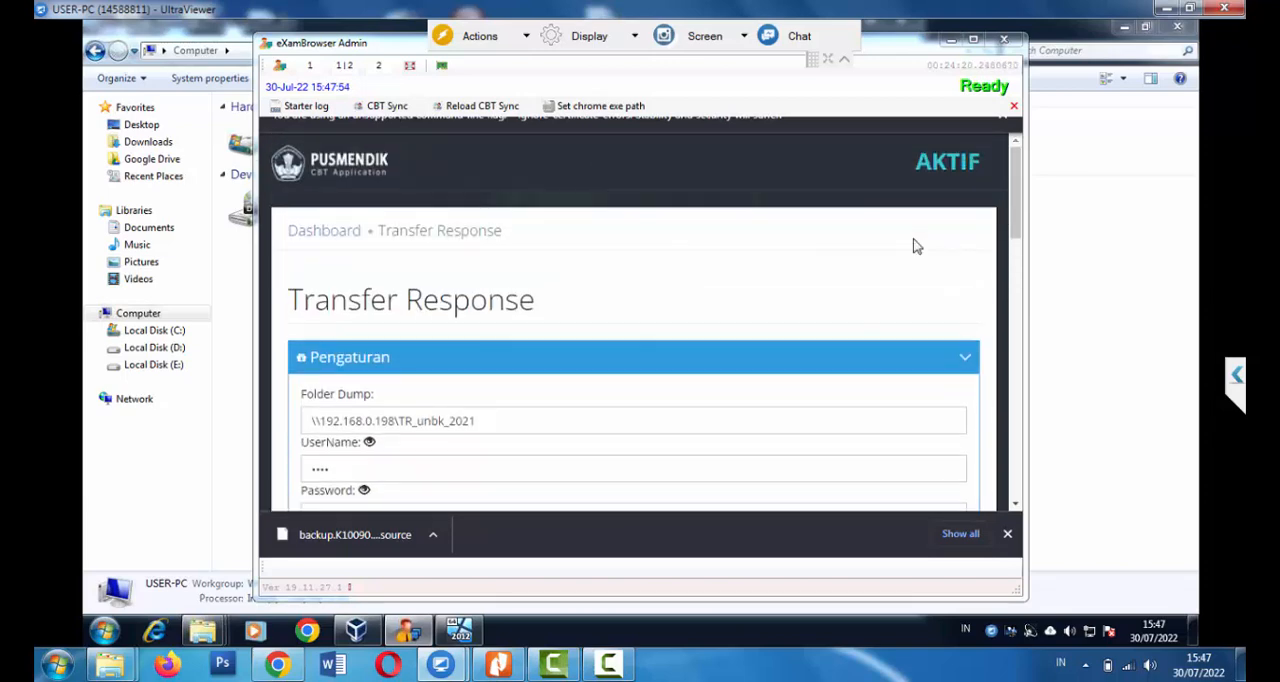
left_click(973, 40)
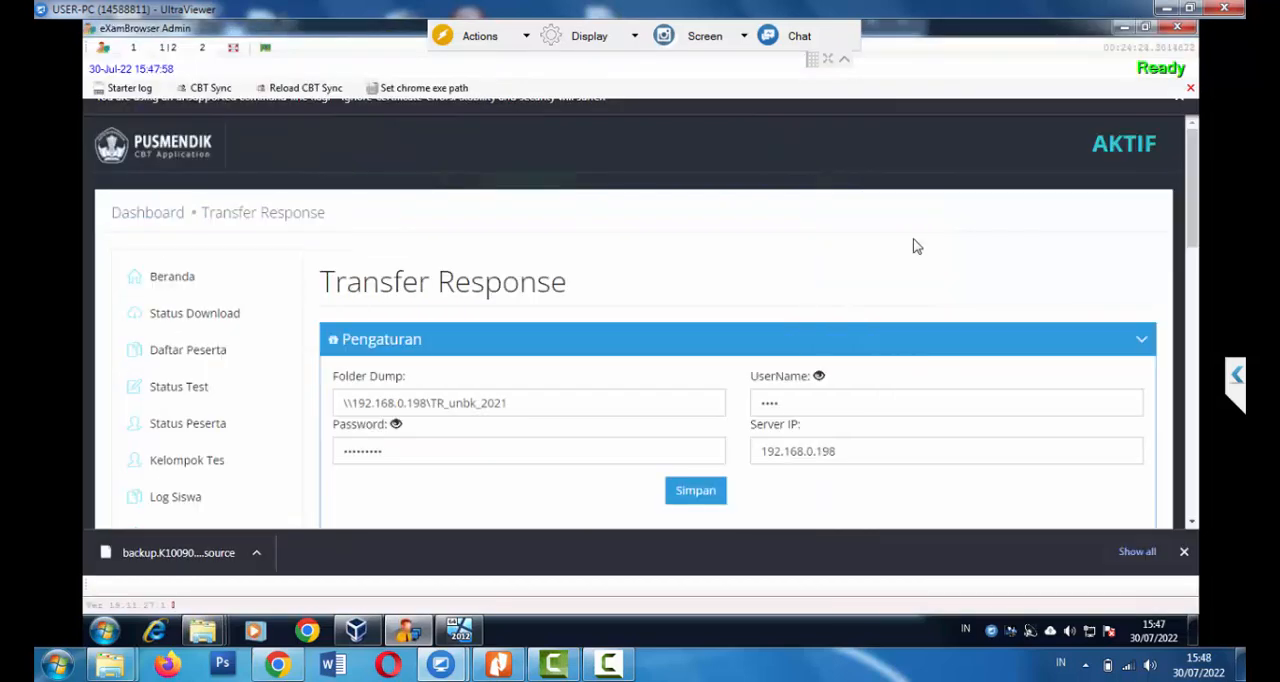
scroll(913, 245, "down", 3)
scroll(913, 245, "down", 5)
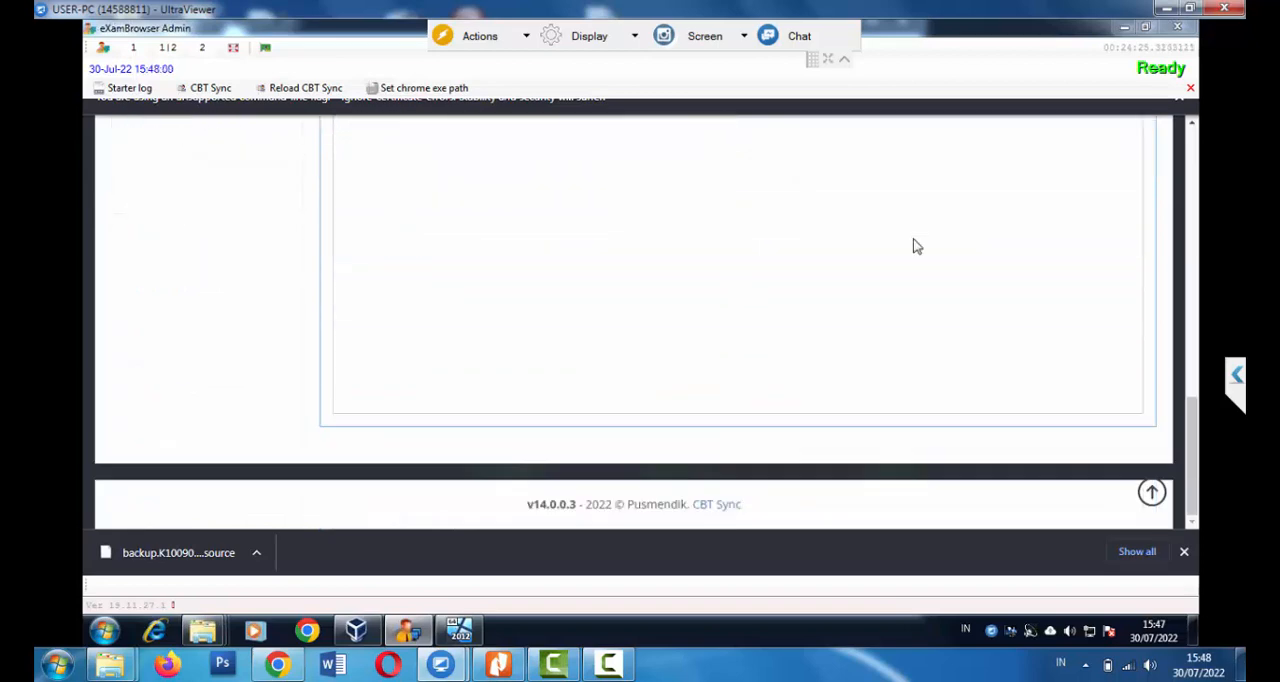
Open the Status Test page and choose SIMANBK22H1 as Daftar Tes and 1 as Kelompok
scroll(913, 245, "up", 8)
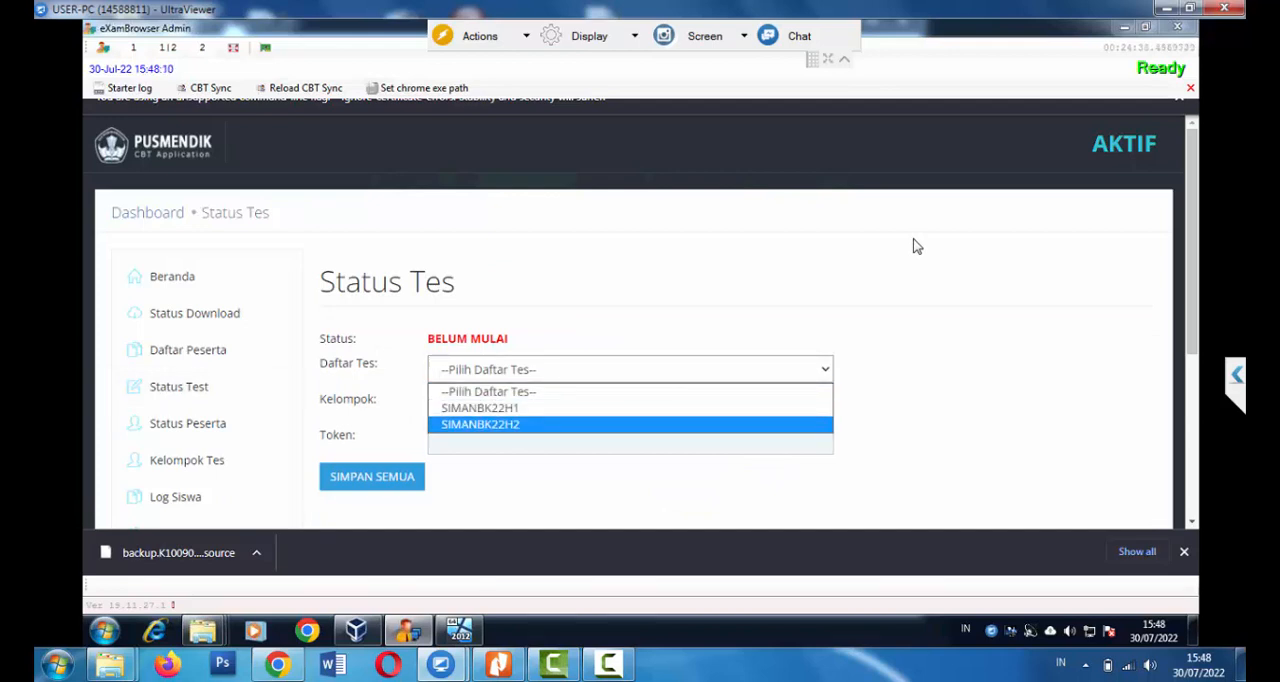
key("Up")
key("Return")
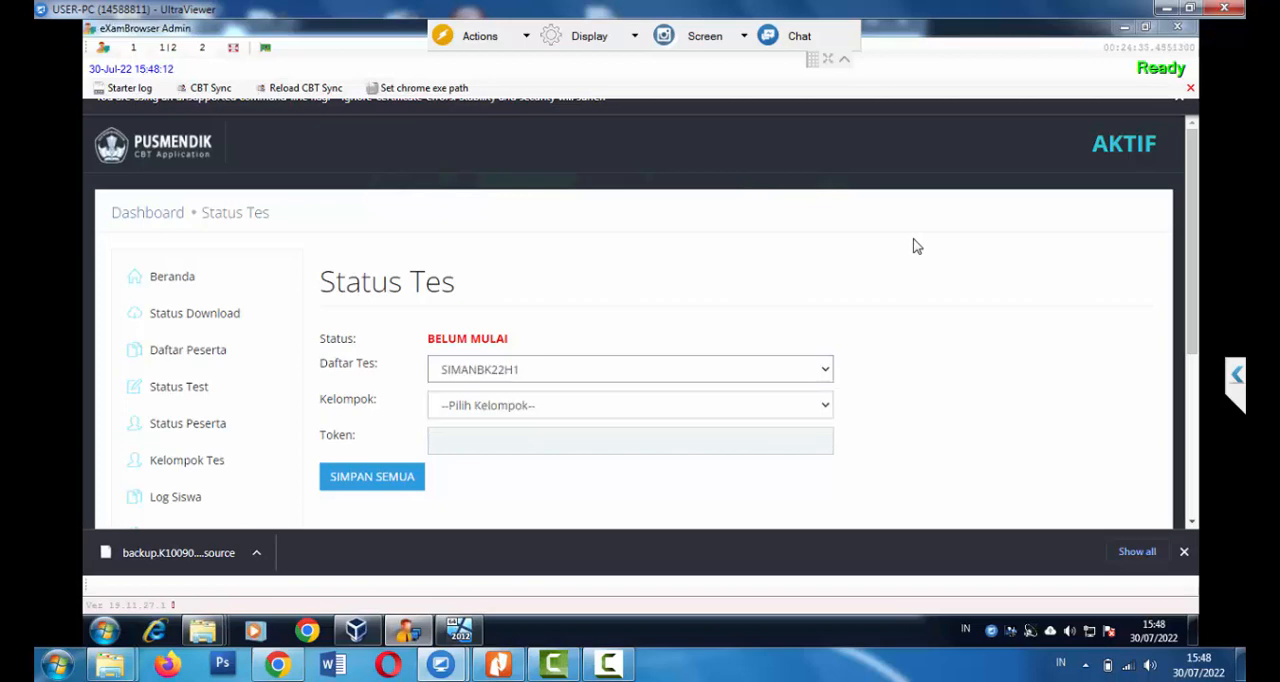
key("Tab")
key("space")
key("Down")
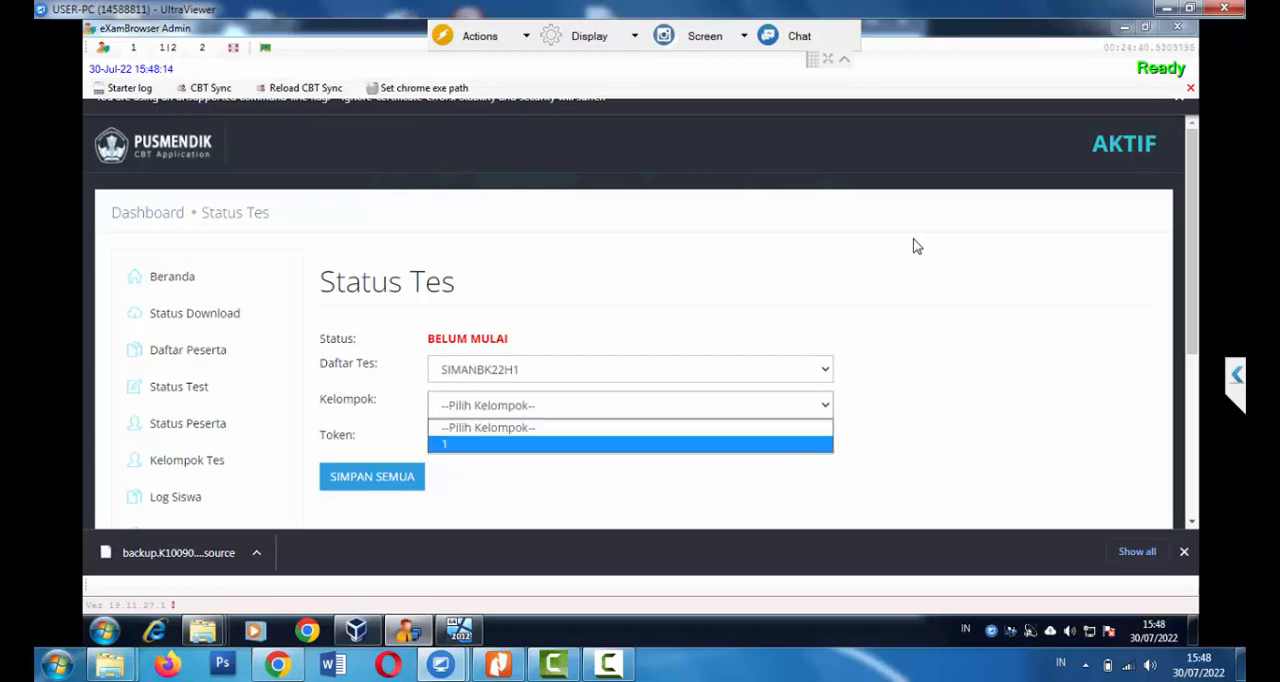
key("Return")
scroll(917, 246, "down", 1)
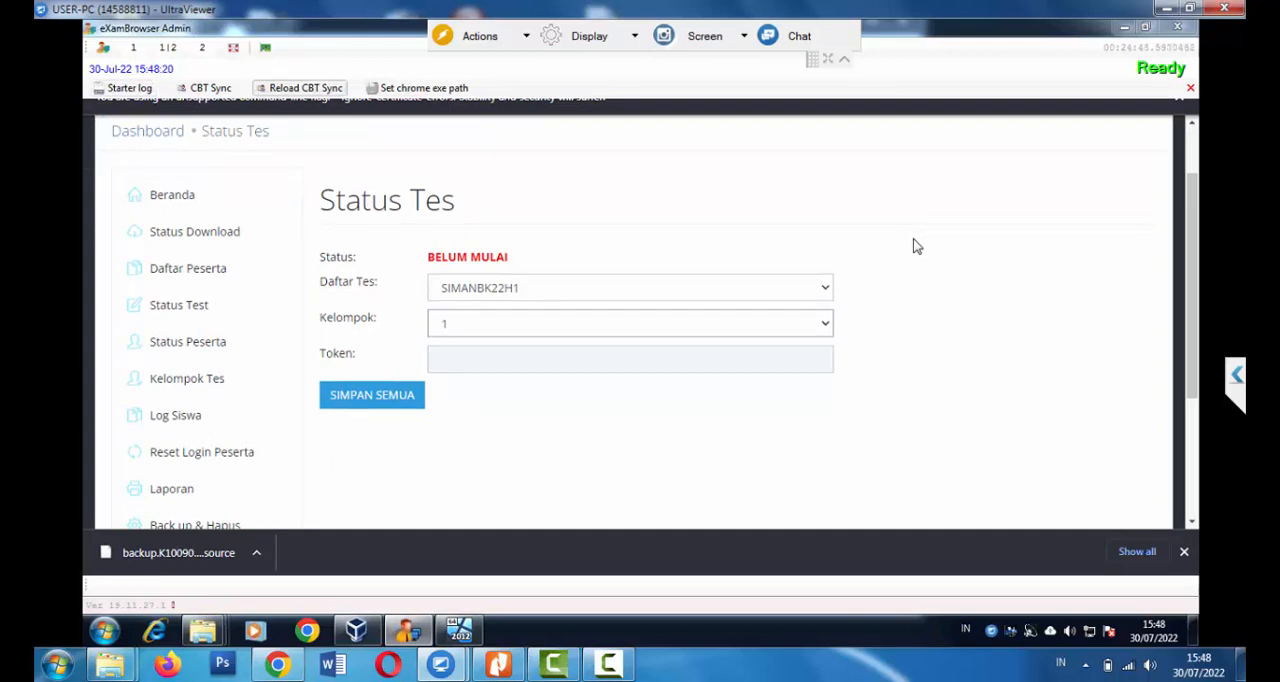
scroll(917, 246, "up", 1)
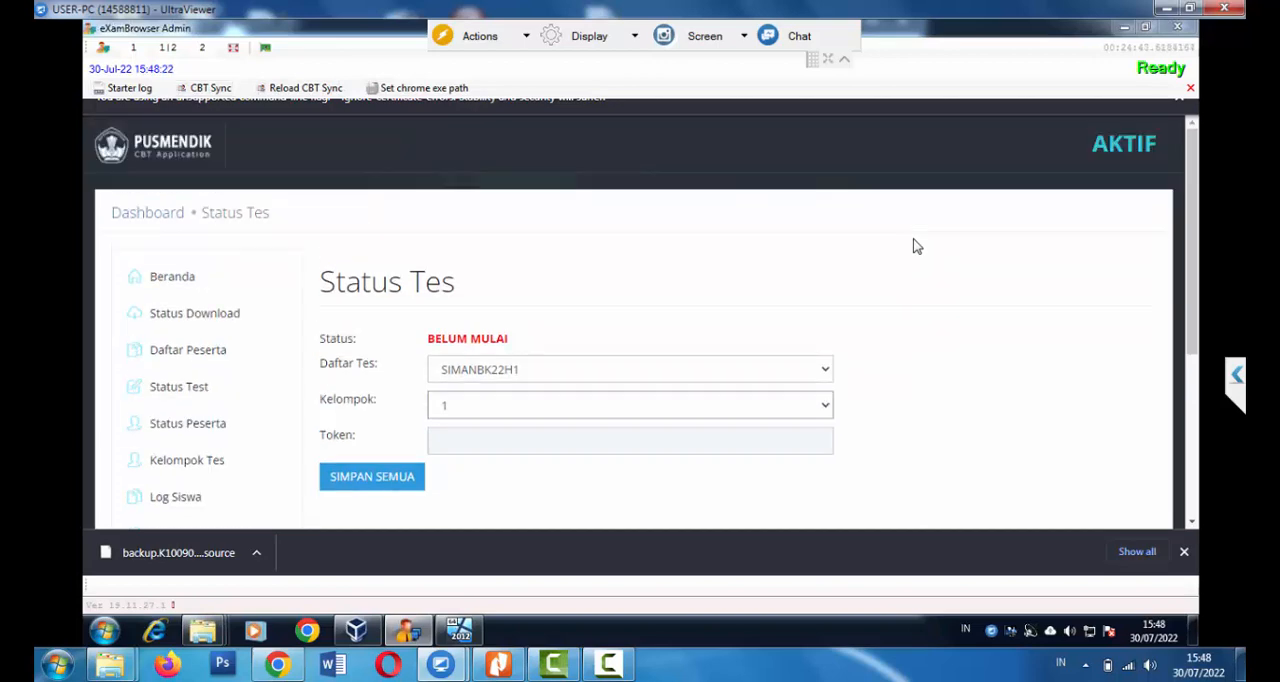
scroll(917, 246, "down", 4)
scroll(917, 246, "down", 1)
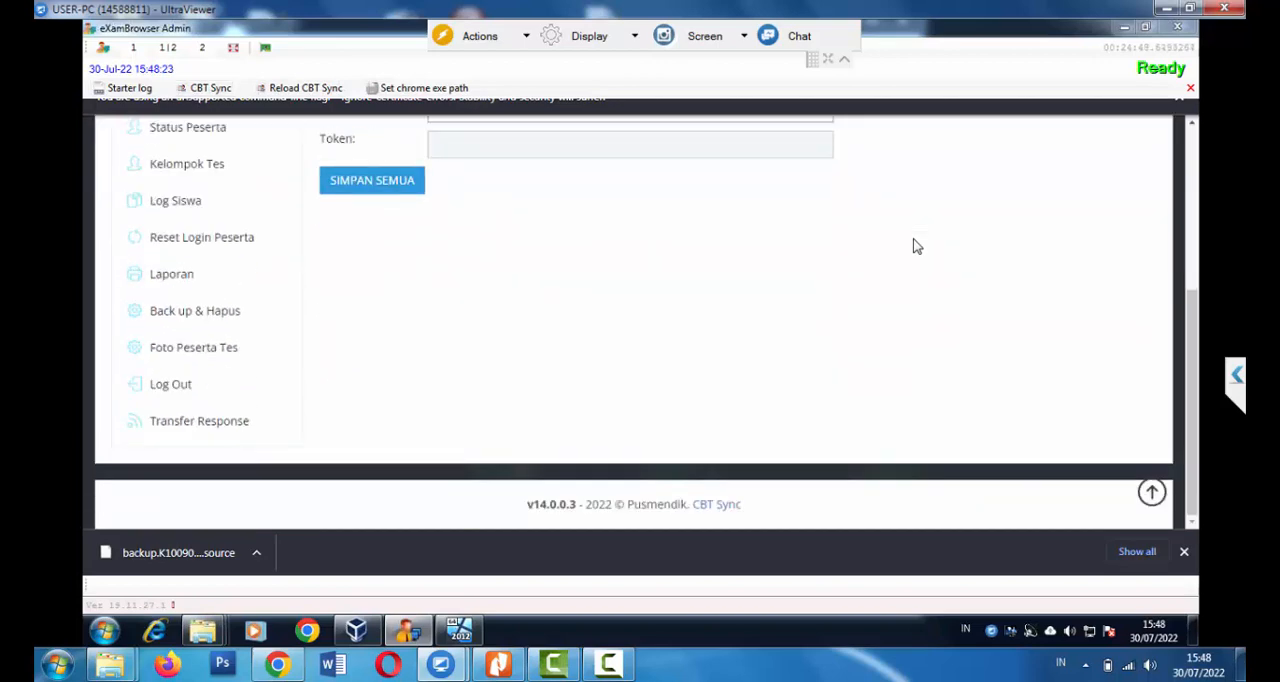
scroll(917, 246, "up", 5)
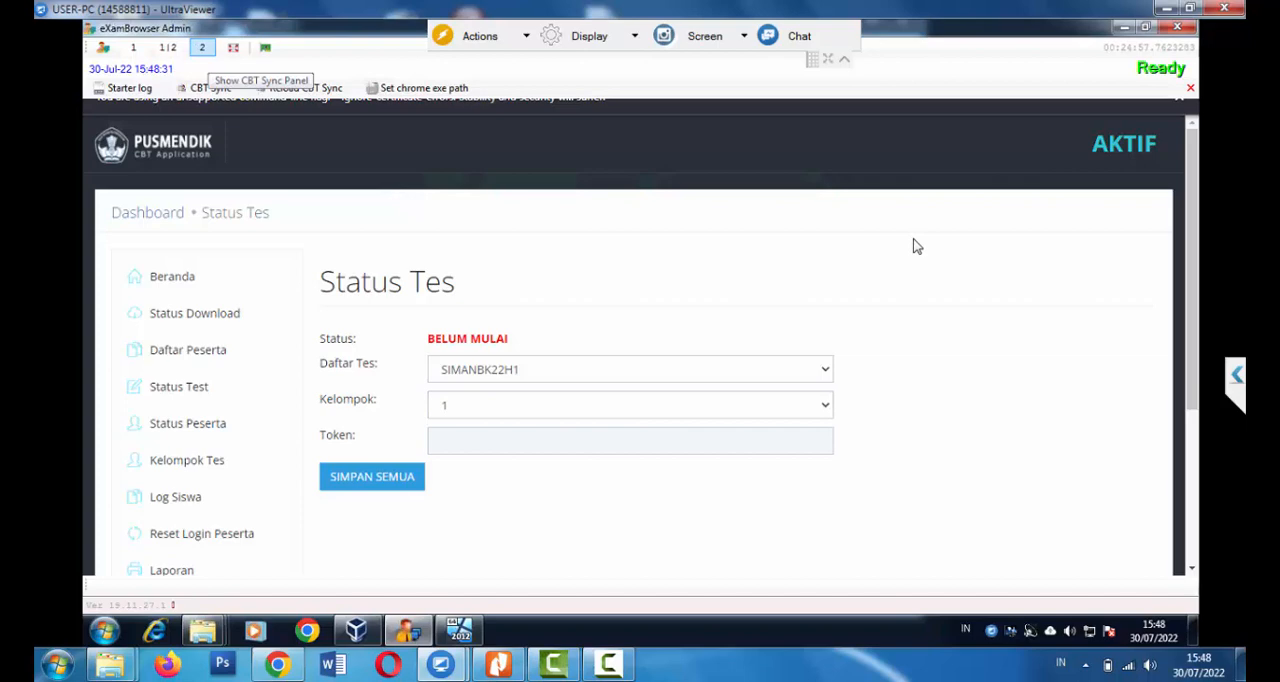
Show both panels of eXamBrowser Admin, and switch to the file explorer window of the eXamBroAdmin 27.11.19 folder containing eXamBroAdmin.exe
left_click(167, 47)
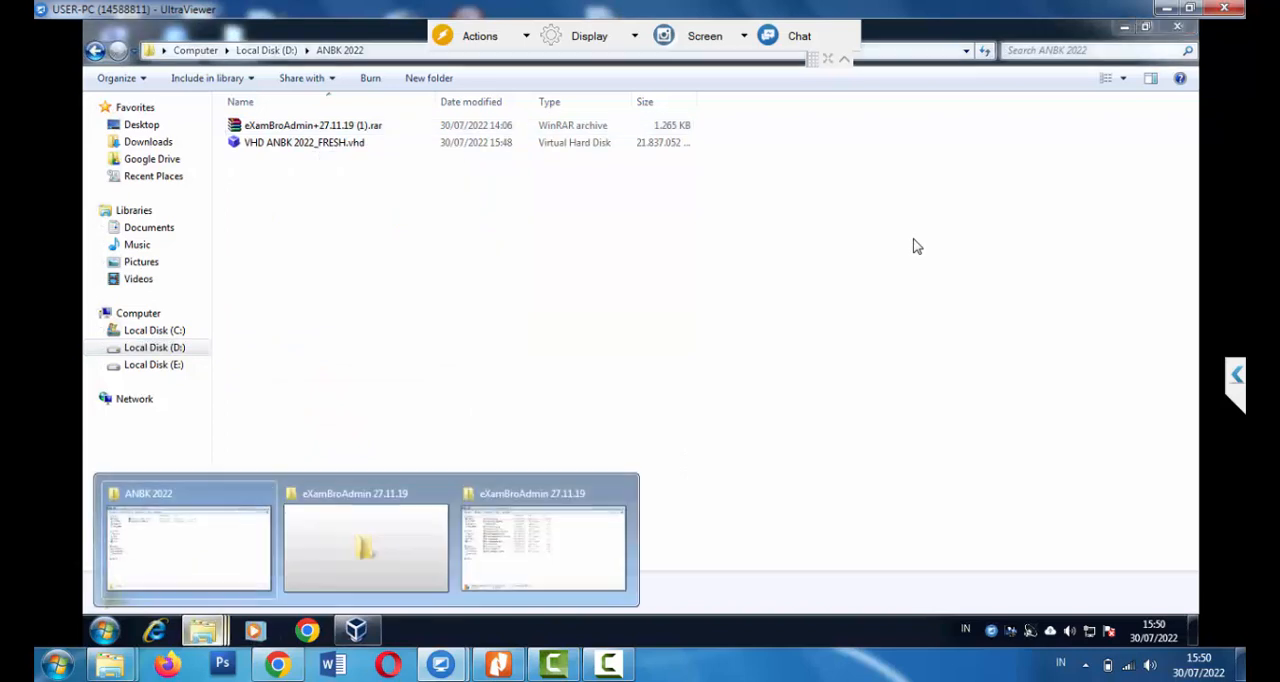
left_click(543, 548)
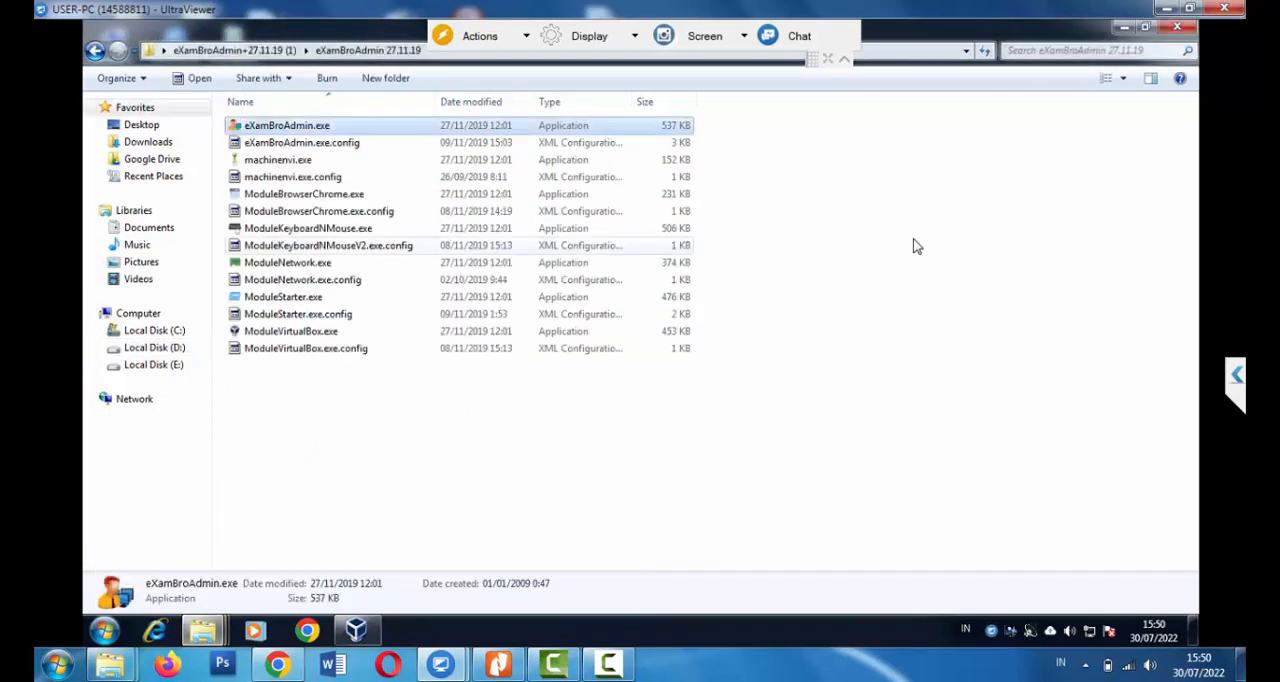